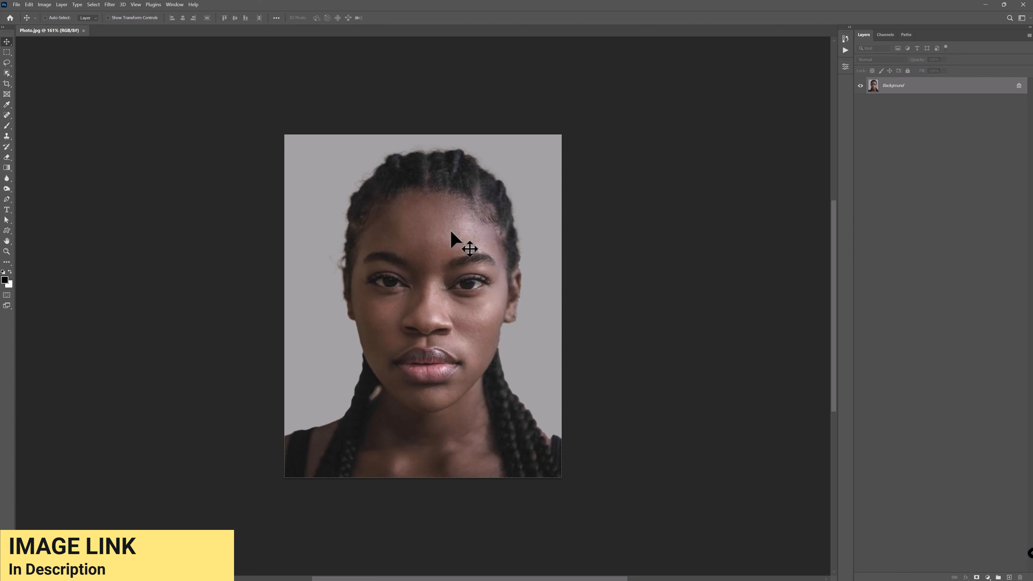
Step: Remove the small blemishes on the bright side of the forehead with the Spot Healing Brush in Content-Aware mode
scroll(453, 219, "up", 8)
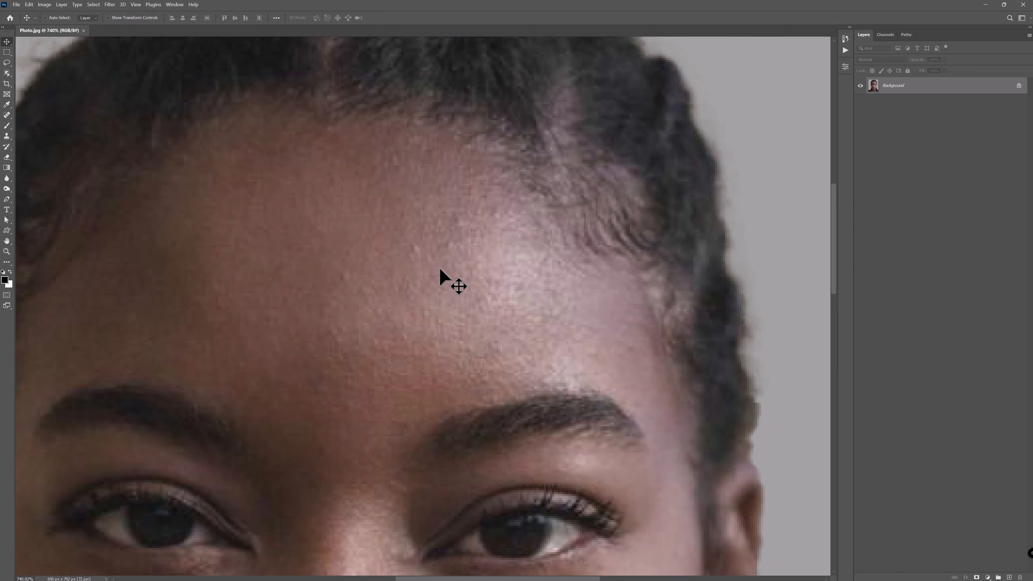
scroll(440, 269, "down", 4)
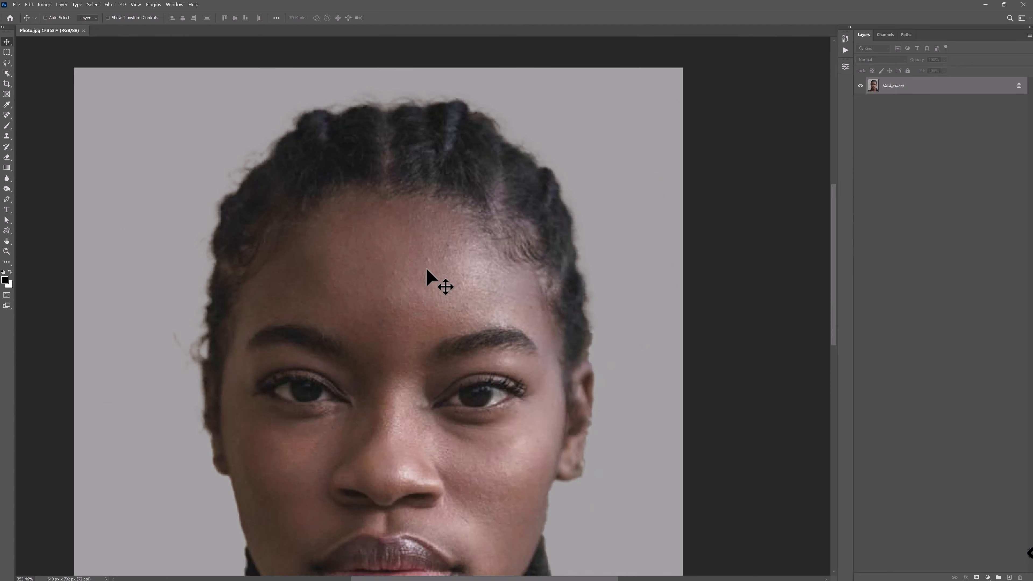
left_click(6, 115)
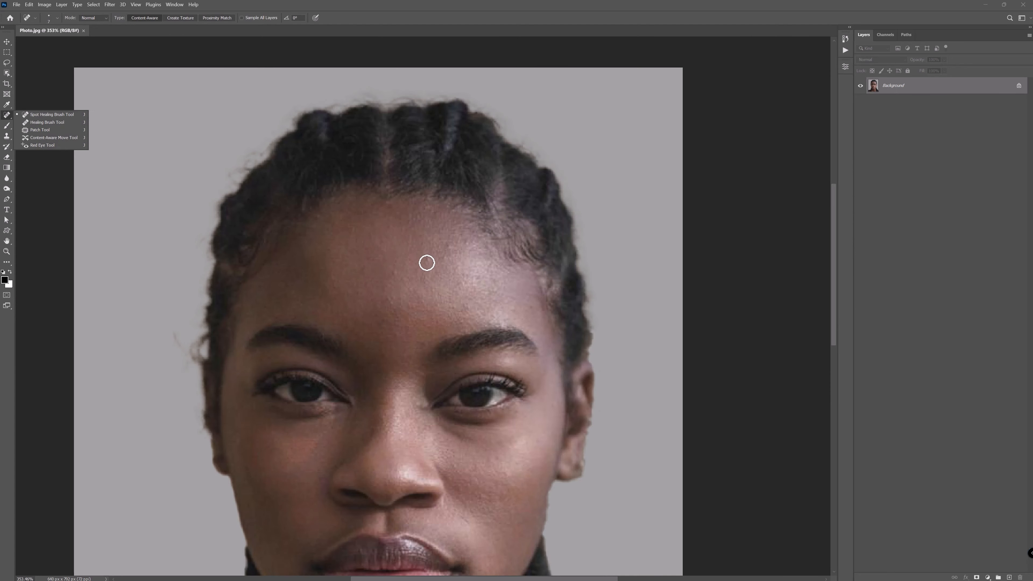
left_click(58, 114)
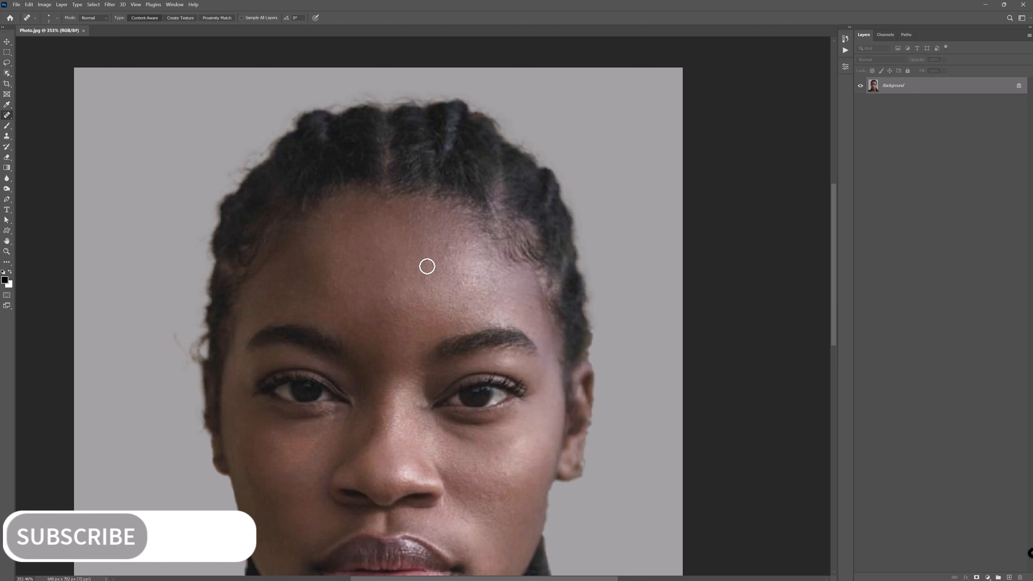
left_click(467, 244)
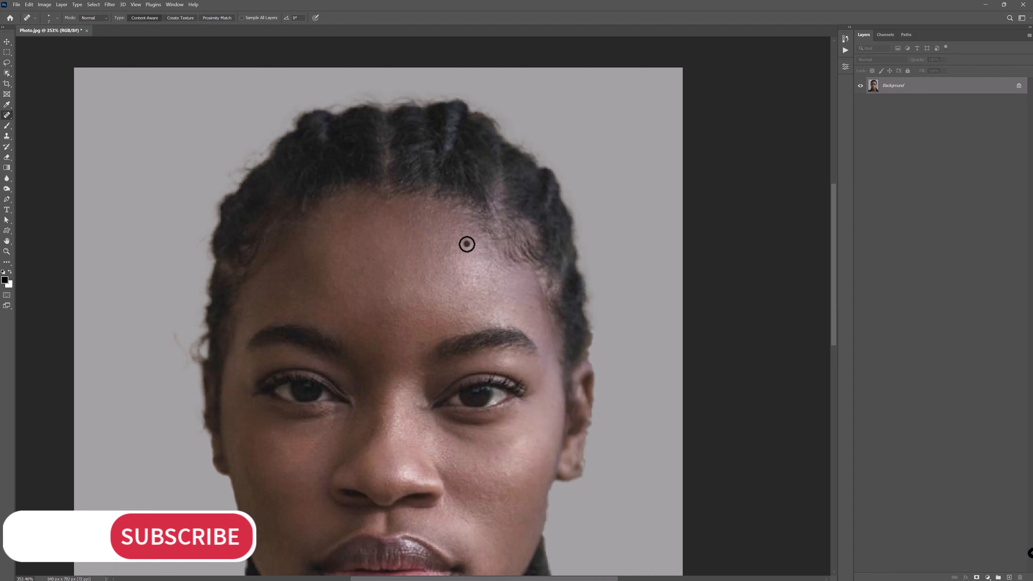
left_click(466, 276)
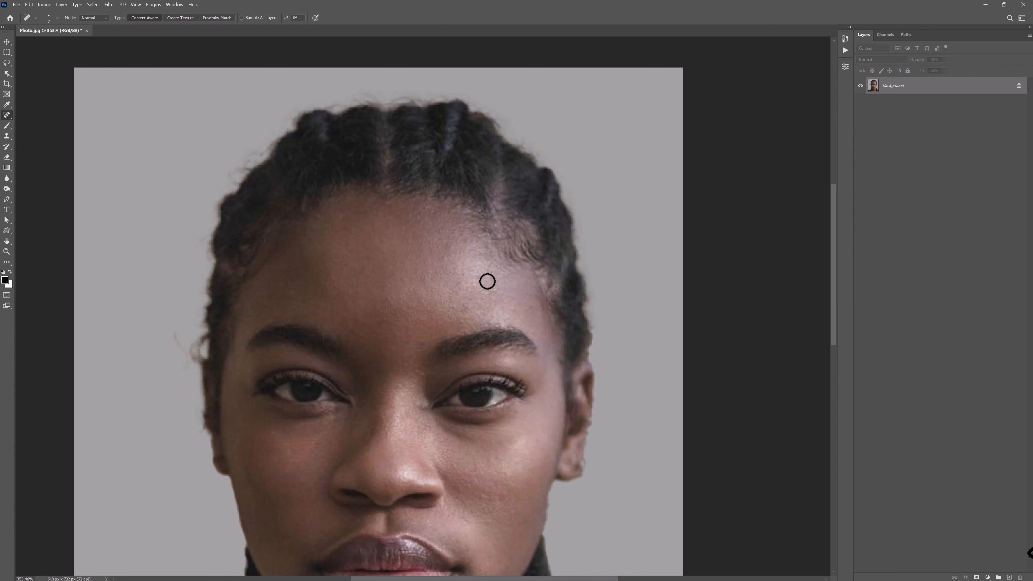
left_click(484, 300)
left_click(467, 306)
Step: Duplicate the Background layer twice, naming the lower copy Color and the upper copy Texture
scroll(501, 280, "down", 2)
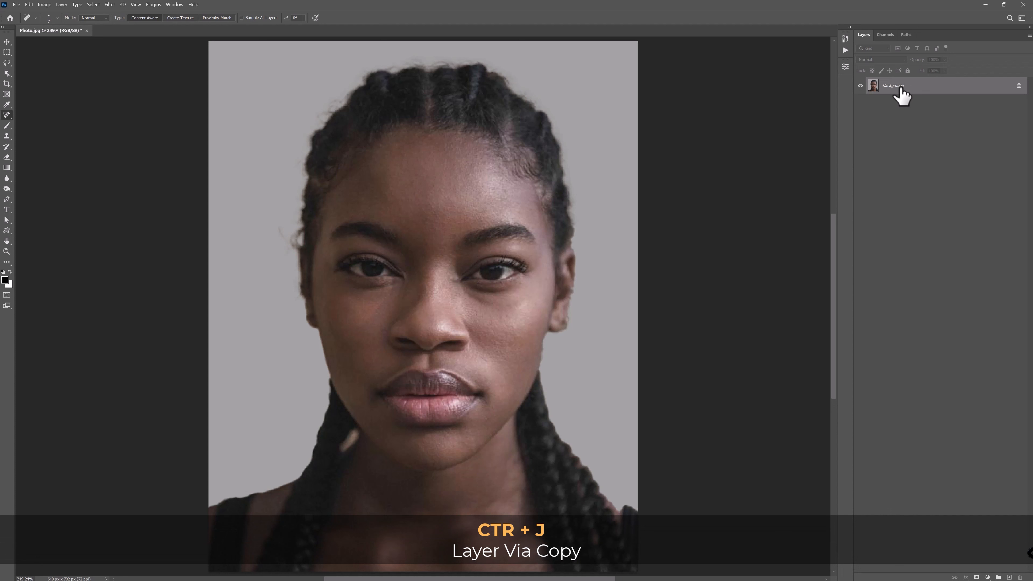
key("ctrl+j")
key("ctrl+j")
double_click(890, 101)
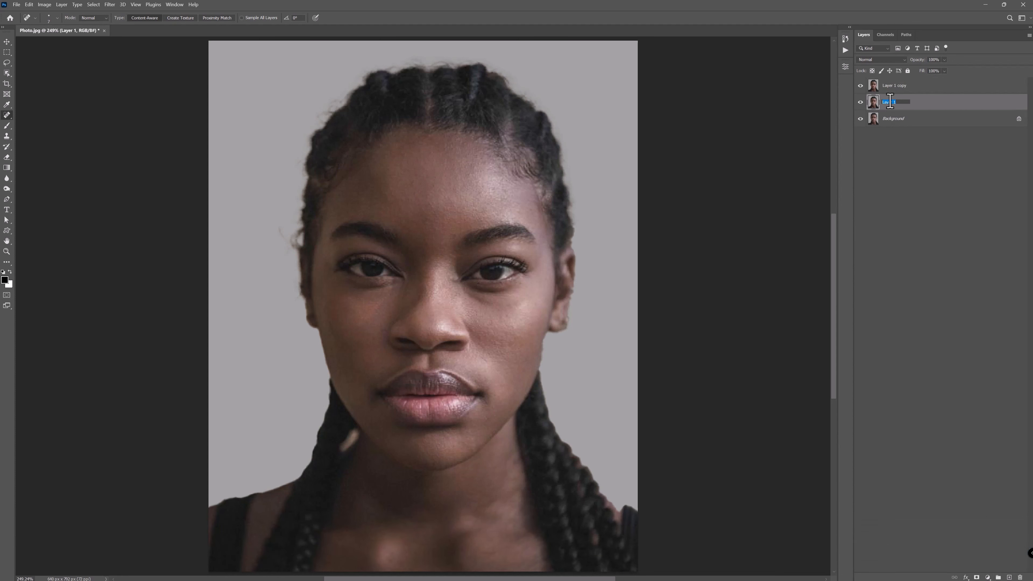
type("Color")
key("Return")
double_click(893, 86)
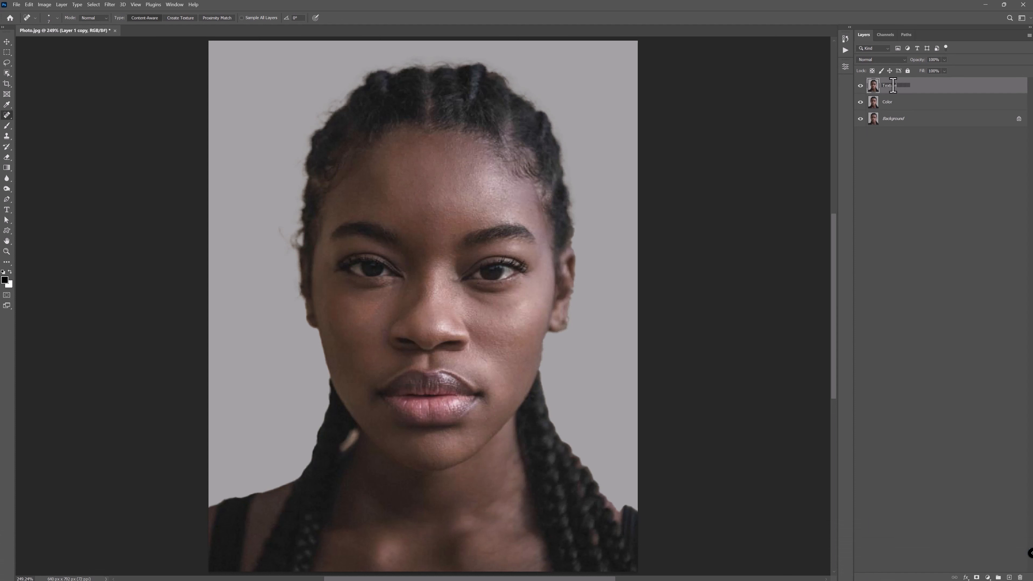
key("Return")
Step: Convert the Texture layer to a smart object and invert its colors
right_click(901, 87)
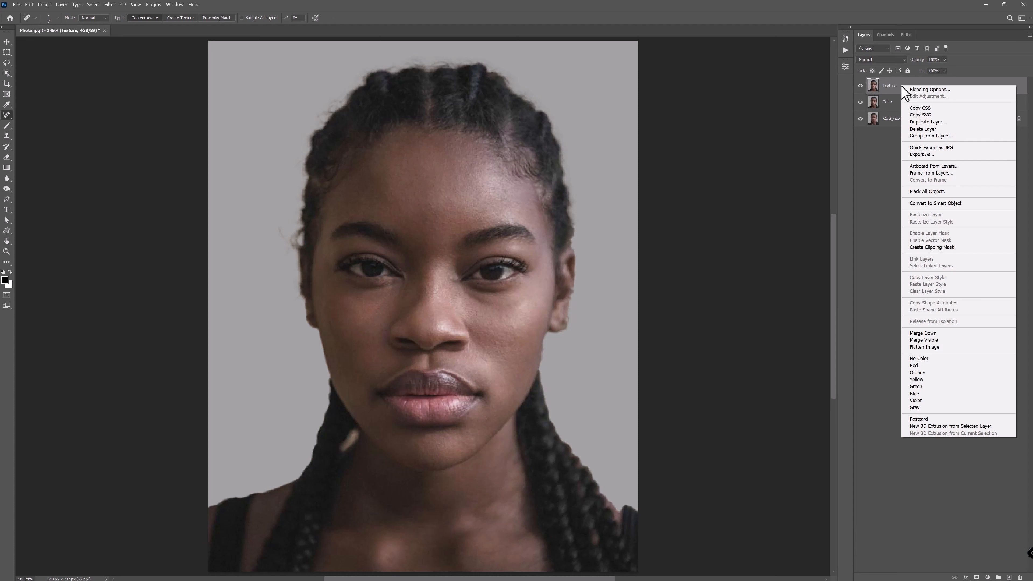
left_click(931, 204)
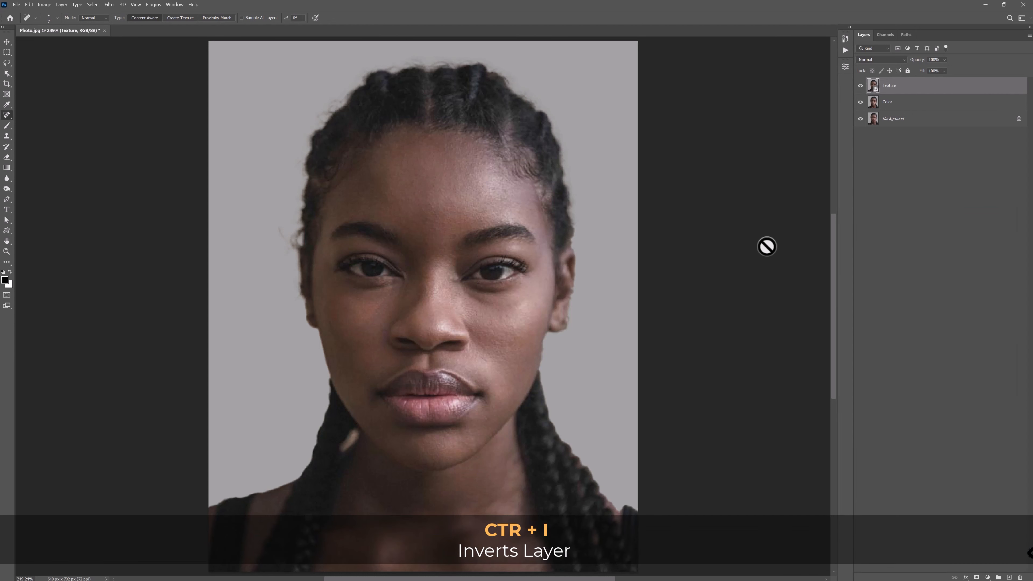
key("ctrl+i")
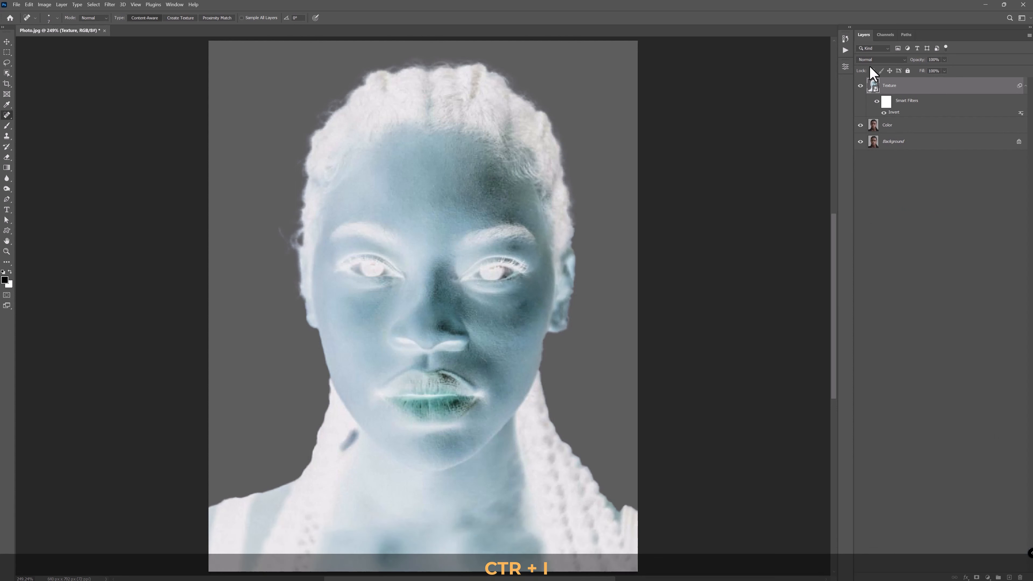
Step: Set the Texture layer's blend mode to Vivid Light and apply a Gaussian Blur with a 1.1-pixel radius
left_click(874, 60)
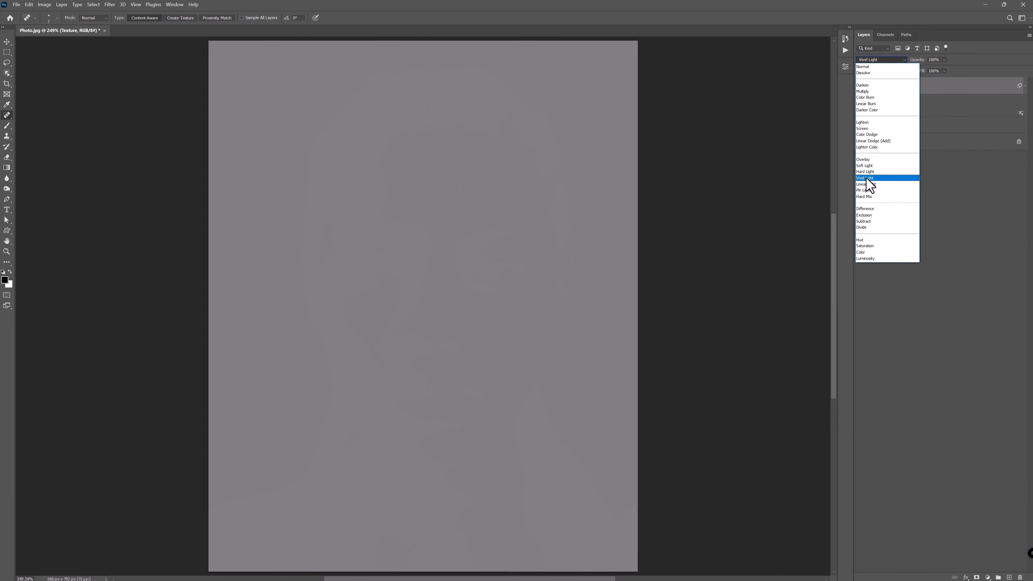
left_click(866, 178)
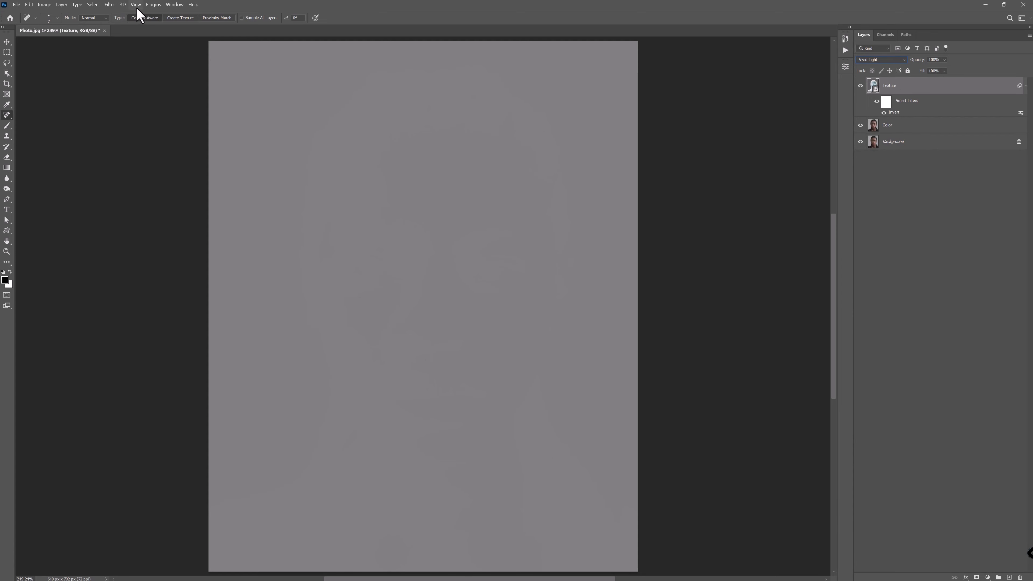
left_click(106, 3)
mouse_move(127, 100)
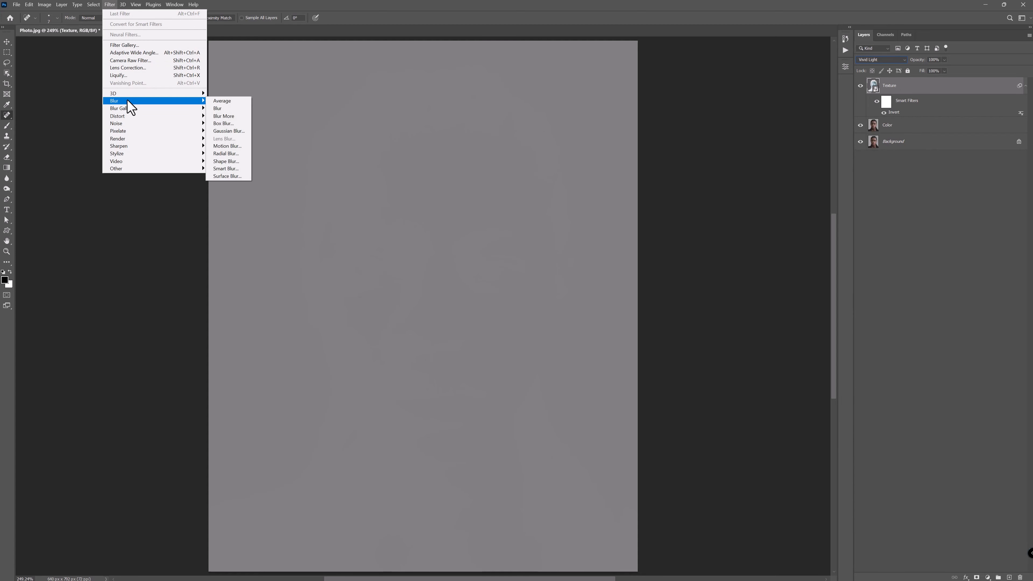
left_click(222, 131)
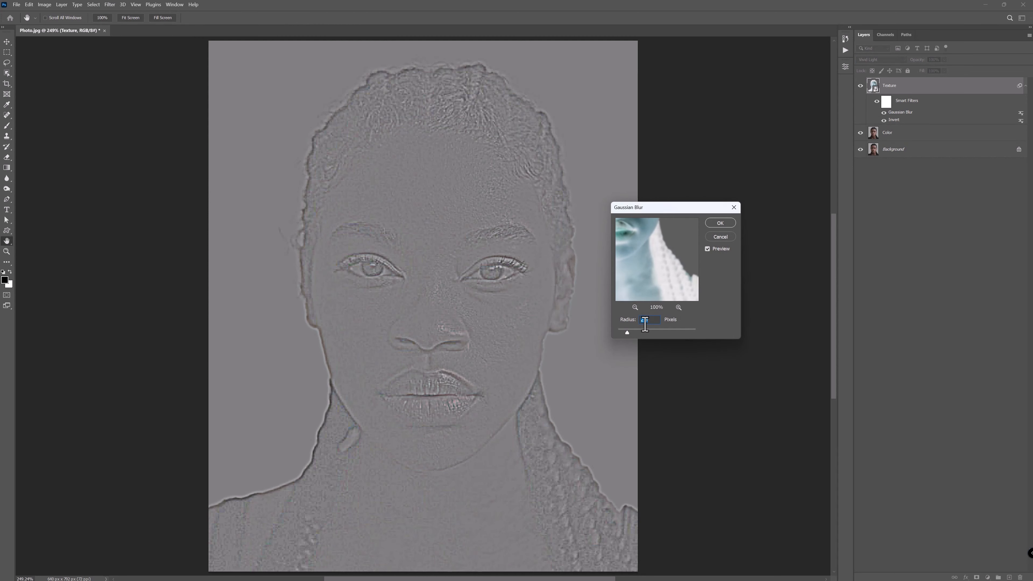
left_click_drag(626, 332, 622, 331)
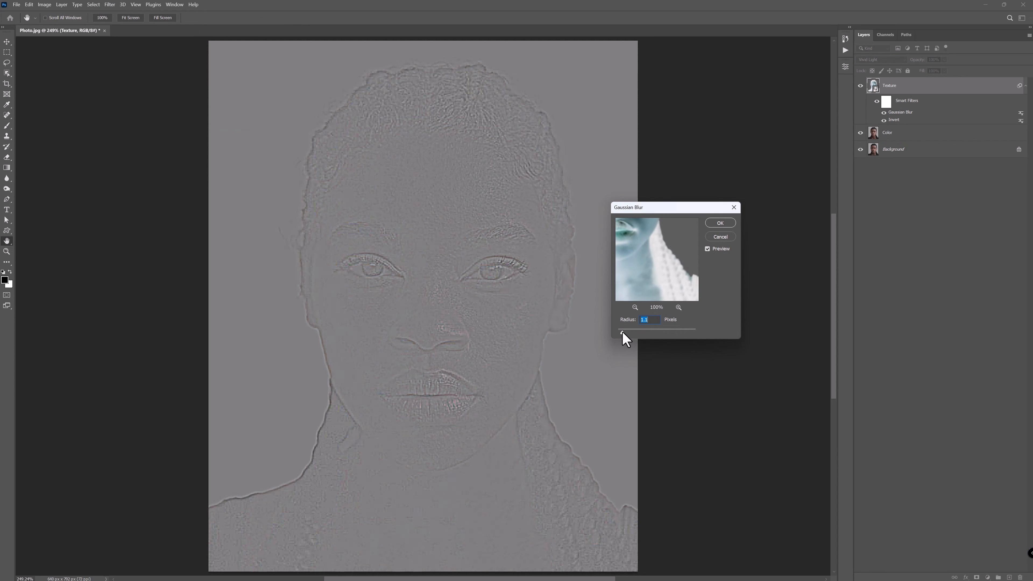
left_click(720, 223)
Step: Apply a High Pass filter with a 9.0-pixel radius to the Texture layer
left_click(109, 4)
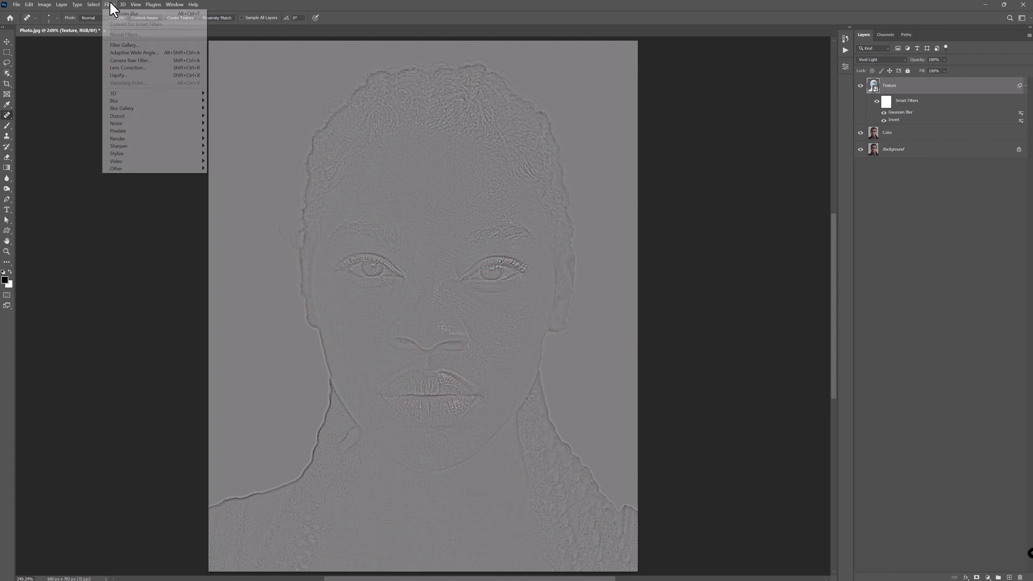
mouse_move(152, 168)
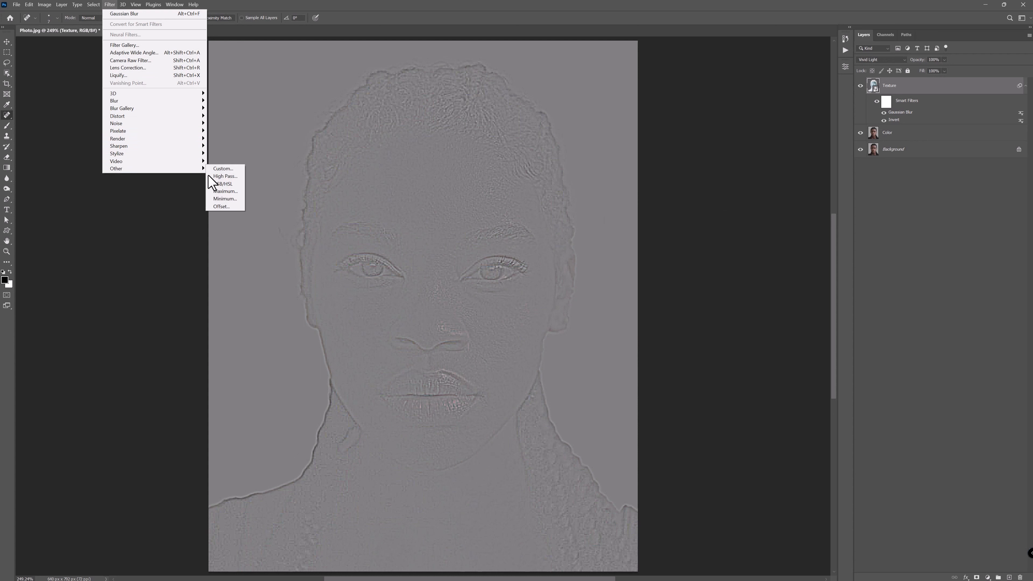
left_click(222, 177)
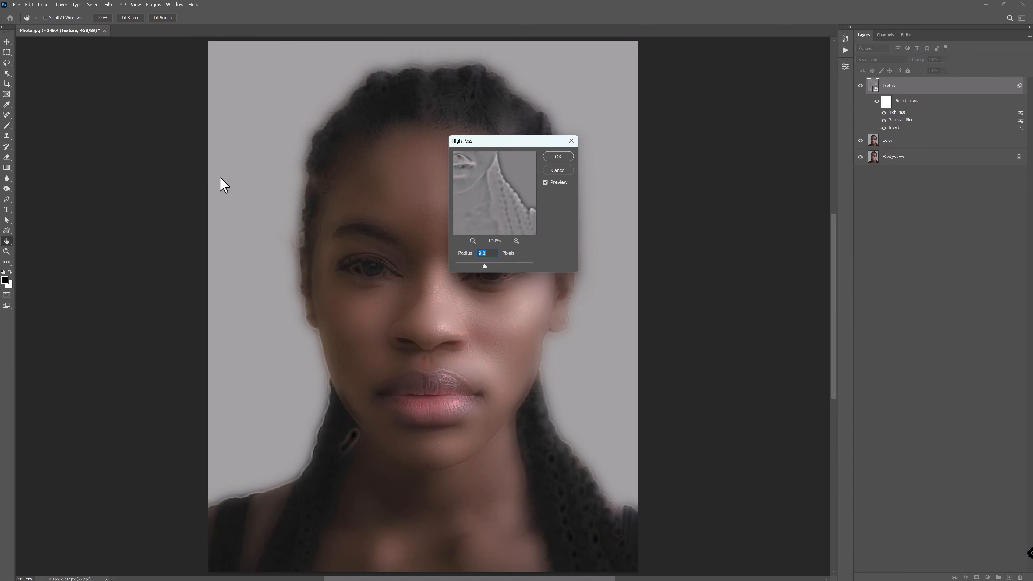
left_click_drag(488, 143, 587, 171)
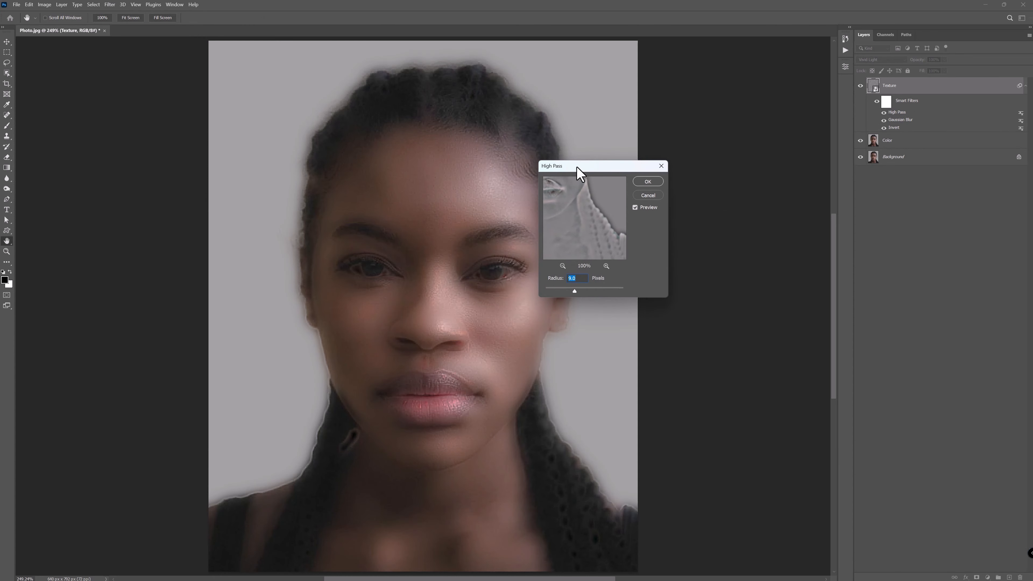
left_click_drag(584, 293, 585, 293)
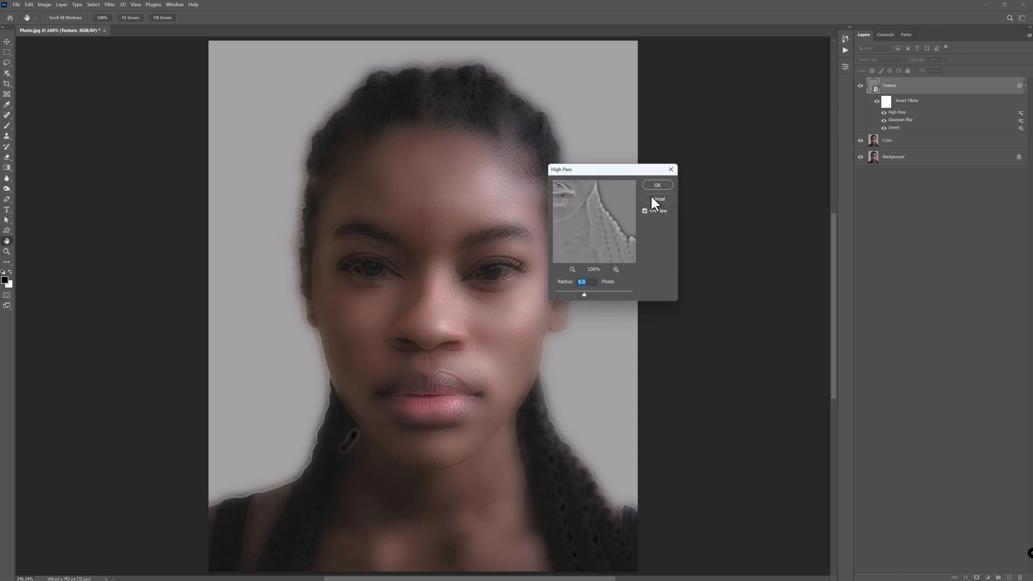
left_click(658, 185)
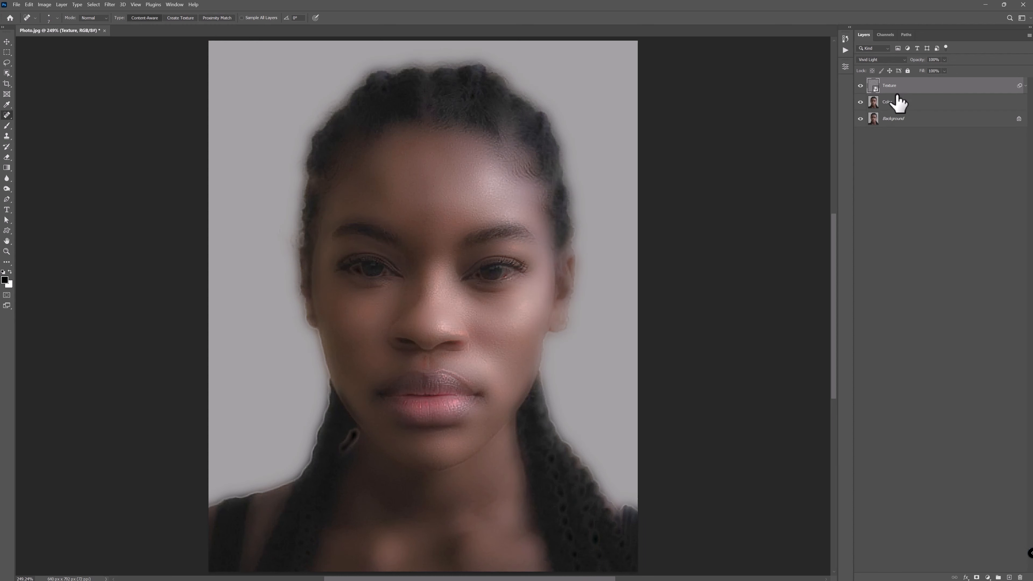
Step: Group the Texture and Color layers and expand the group
left_click(895, 104, "shift")
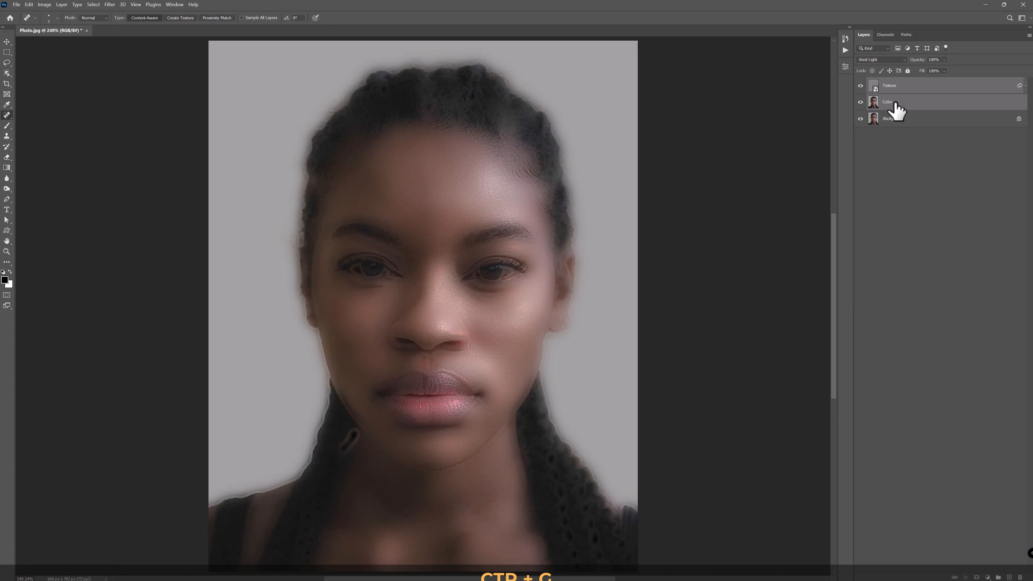
key("ctrl+g")
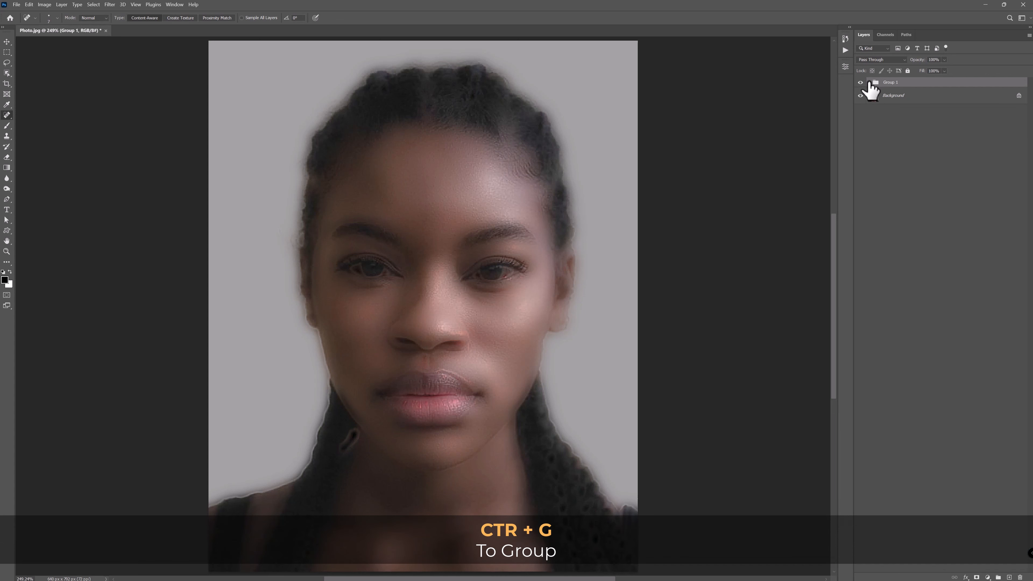
left_click(870, 82)
Step: Add a black layer mask to the Texture layer and enlarge the layer thumbnails
left_click(908, 97)
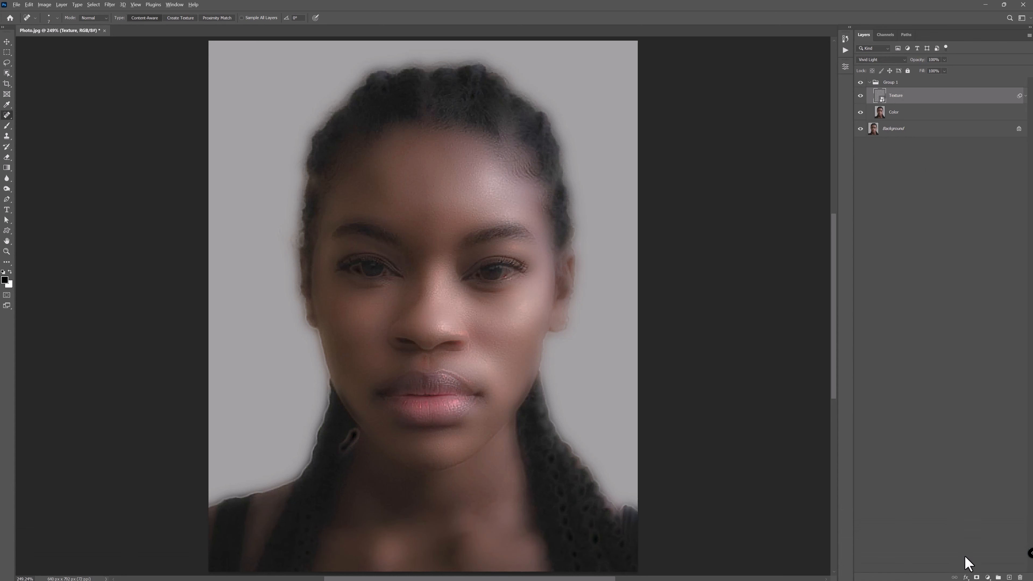
left_click(977, 577, "alt")
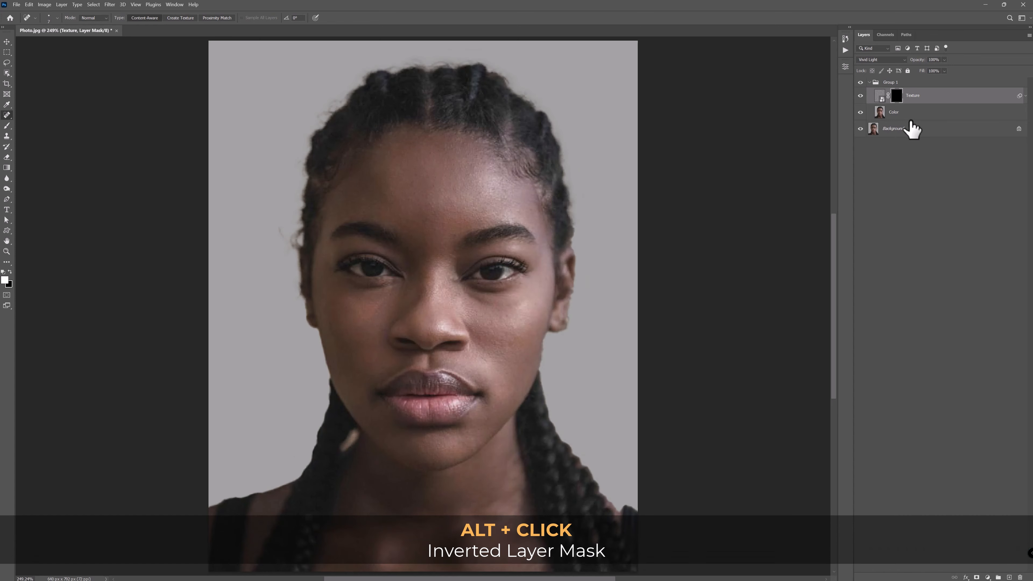
right_click(905, 171)
left_click(934, 196)
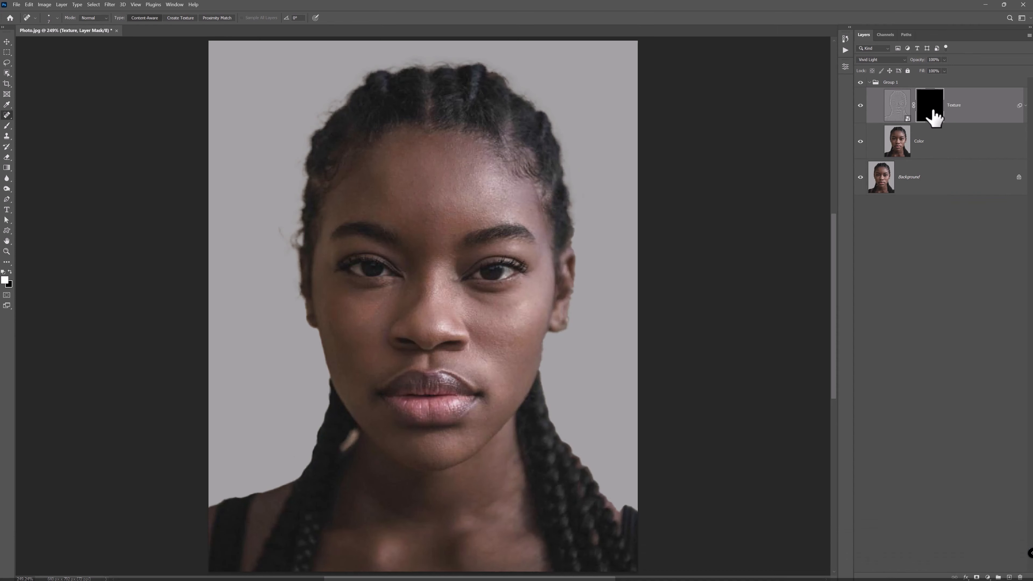
Step: Set up the Brush tool with the Soft Round brush at 12% flow
left_click(6, 126)
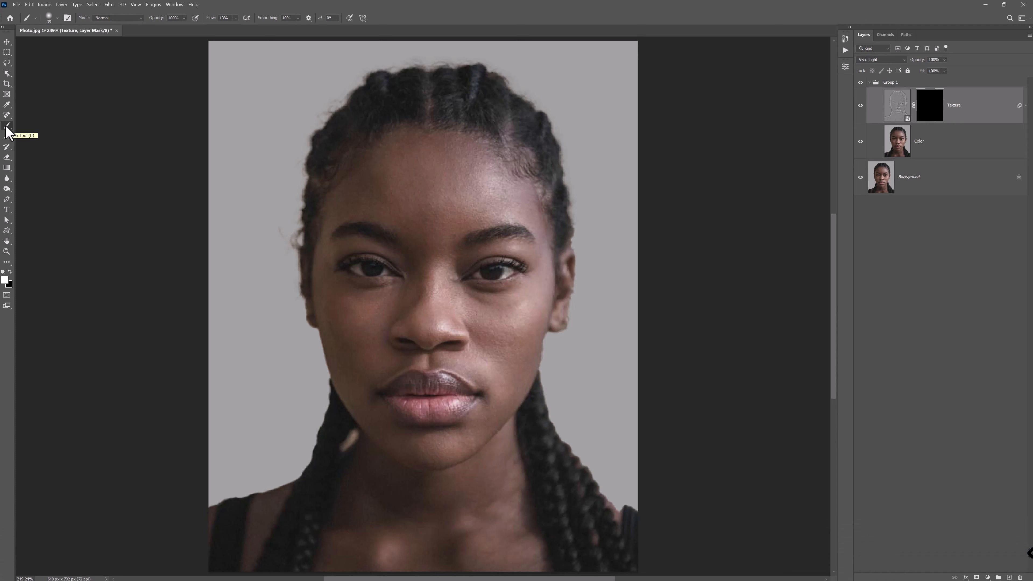
right_click(255, 167)
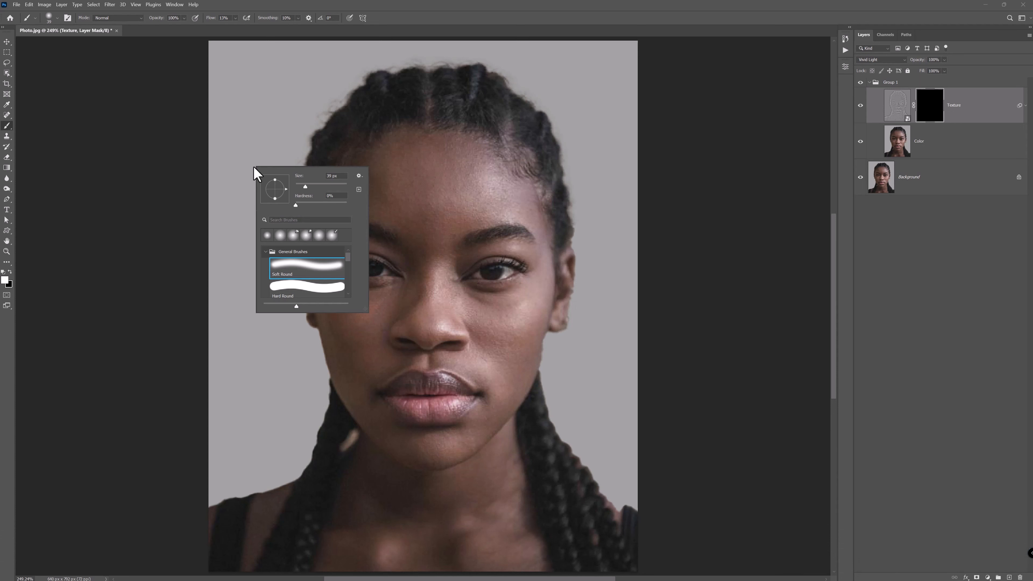
double_click(307, 270)
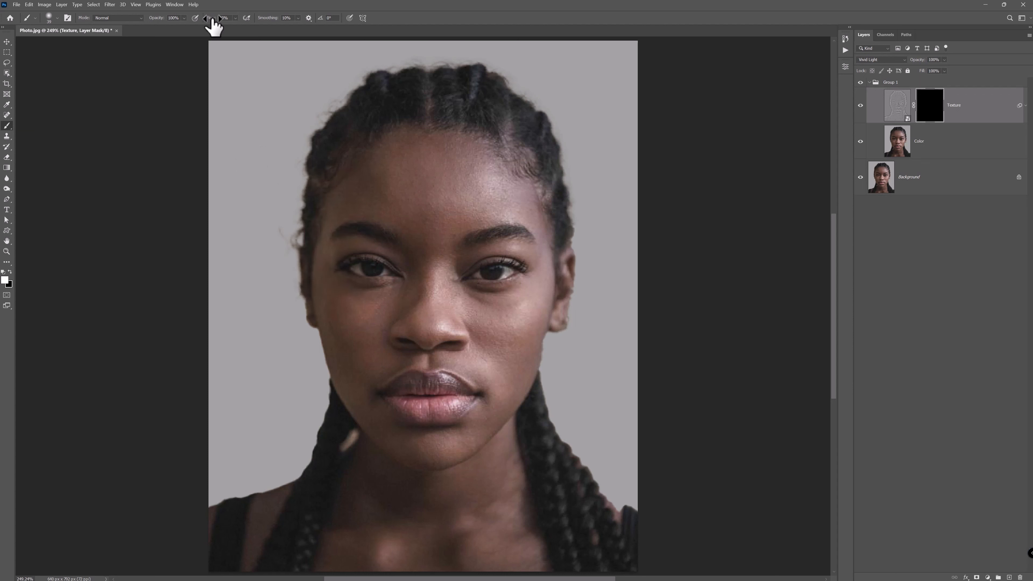
left_click_drag(211, 19, 213, 19)
Step: Paint white on the Texture layer's mask over the forehead to smooth the skin there
scroll(388, 141, "up", 5)
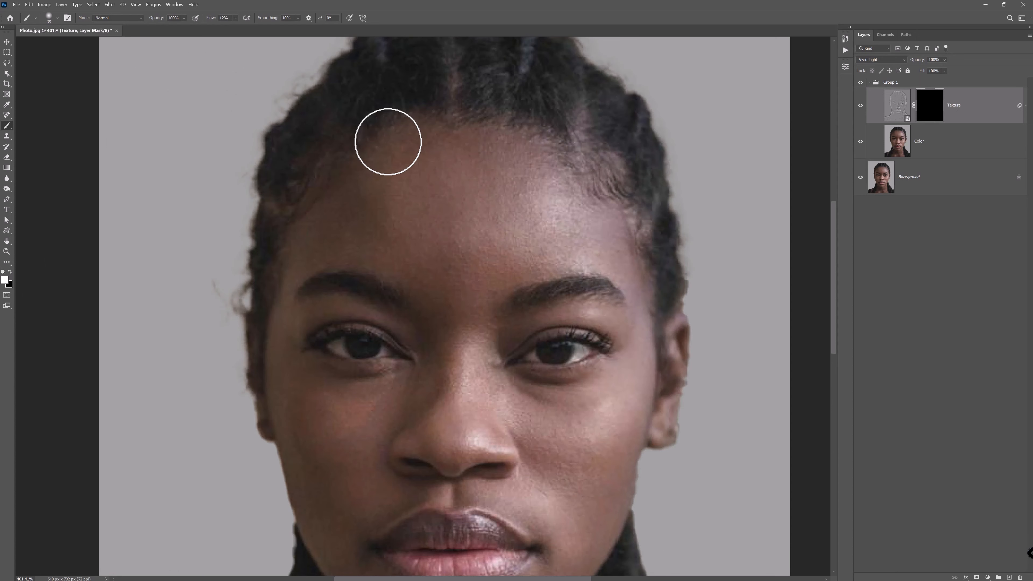
scroll(388, 141, "up", 4)
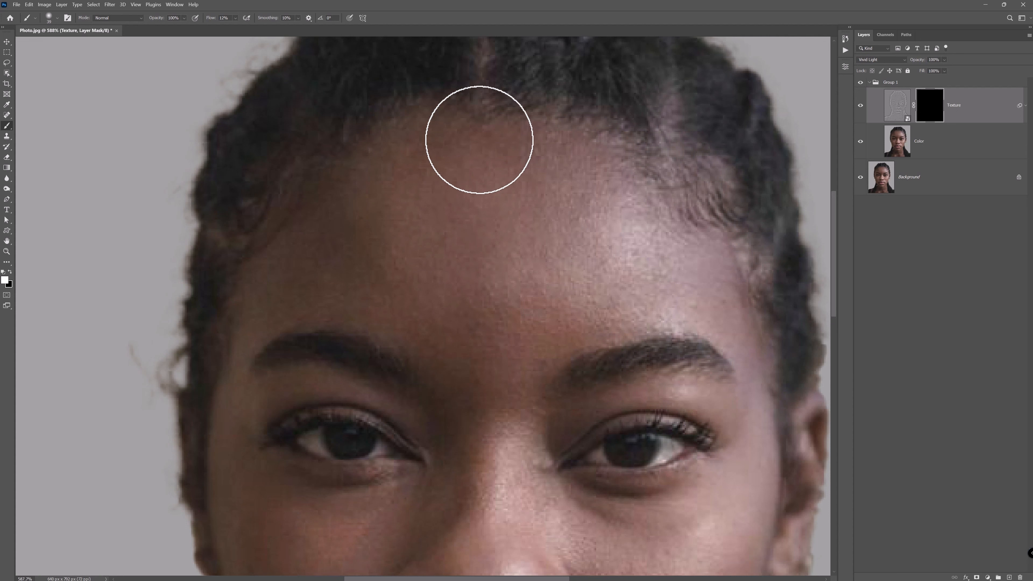
mouse_move(479, 139)
left_mouse_down()
mouse_move(378, 254)
mouse_move(295, 287)
mouse_move(544, 162)
mouse_move(472, 132)
mouse_move(521, 310)
mouse_move(313, 200)
mouse_move(290, 363)
left_mouse_up()
Step: Paint white on the Texture mask between the brows, along the nose and over the cheeks, adapting the brush size to each area
scroll(405, 227, "down", 3)
key("bracketleft")
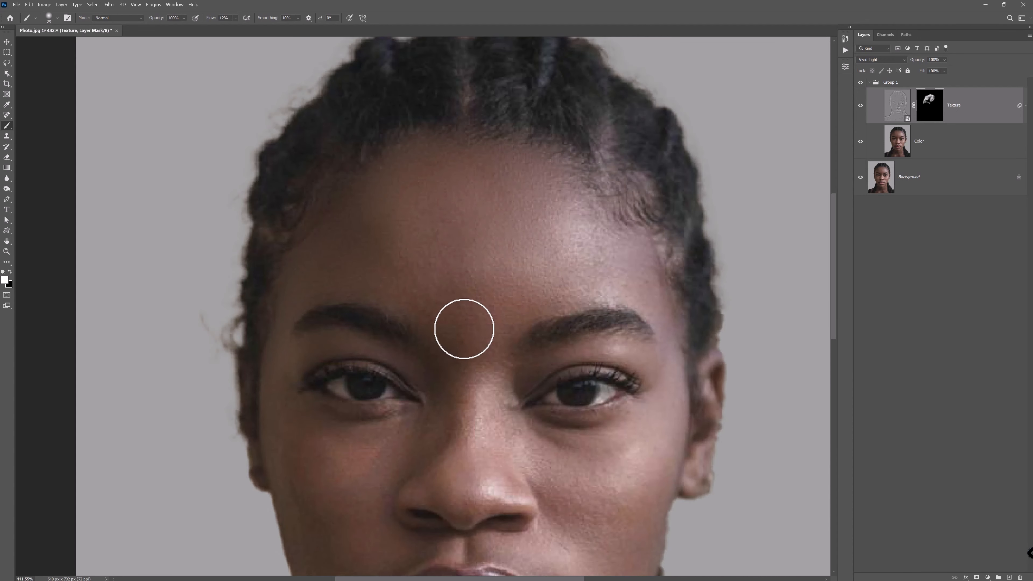
mouse_move(464, 328)
left_mouse_down()
mouse_move(402, 439)
mouse_move(274, 356)
mouse_move(484, 295)
mouse_move(494, 409)
left_mouse_up()
key("bracketright")
key("bracketright")
key("bracketright")
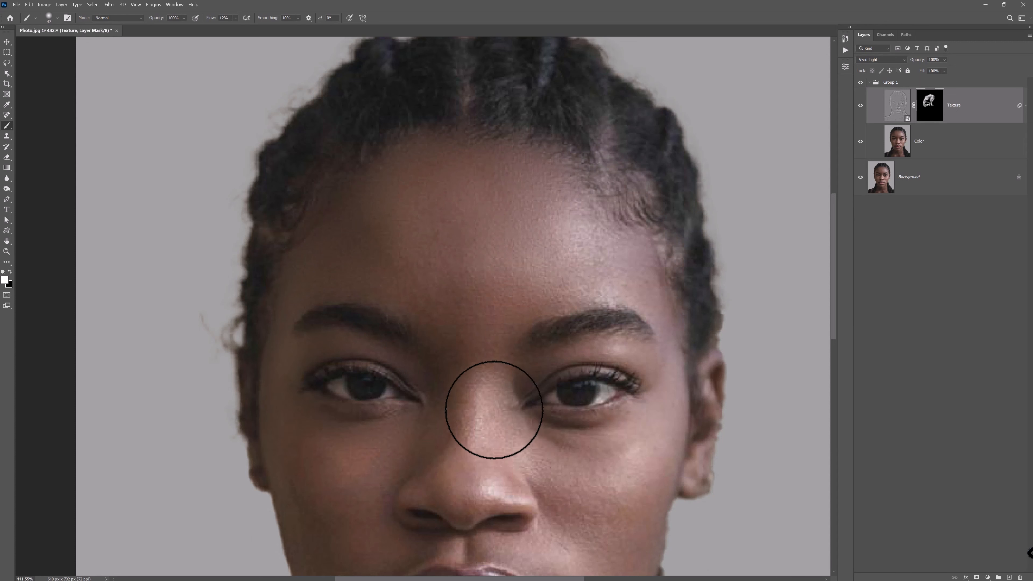
key("bracketleft")
key("bracketleft")
key("bracketleft")
key("bracketleft")
mouse_move(540, 485)
left_mouse_down()
mouse_move(622, 436)
mouse_move(522, 352)
mouse_move(637, 253)
mouse_move(548, 499)
mouse_move(355, 487)
mouse_move(373, 295)
left_mouse_up()
mouse_move(473, 312)
left_mouse_down()
mouse_move(560, 382)
mouse_move(594, 359)
mouse_move(625, 397)
mouse_move(523, 484)
mouse_move(482, 540)
left_mouse_up()
mouse_move(431, 476)
left_mouse_down()
mouse_move(575, 470)
mouse_move(508, 446)
mouse_move(477, 392)
mouse_move(572, 464)
mouse_move(542, 449)
left_mouse_up()
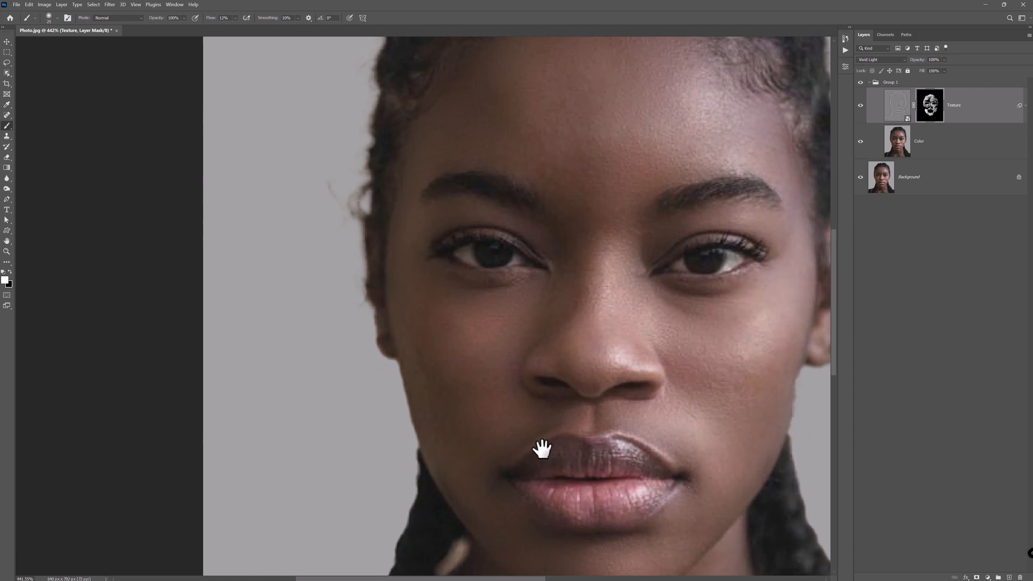
Step: Paint the Texture mask white over the remaining face skin, chin, neck and chest, using a larger brush for the wide areas
left_click_drag(512, 408, 565, 489)
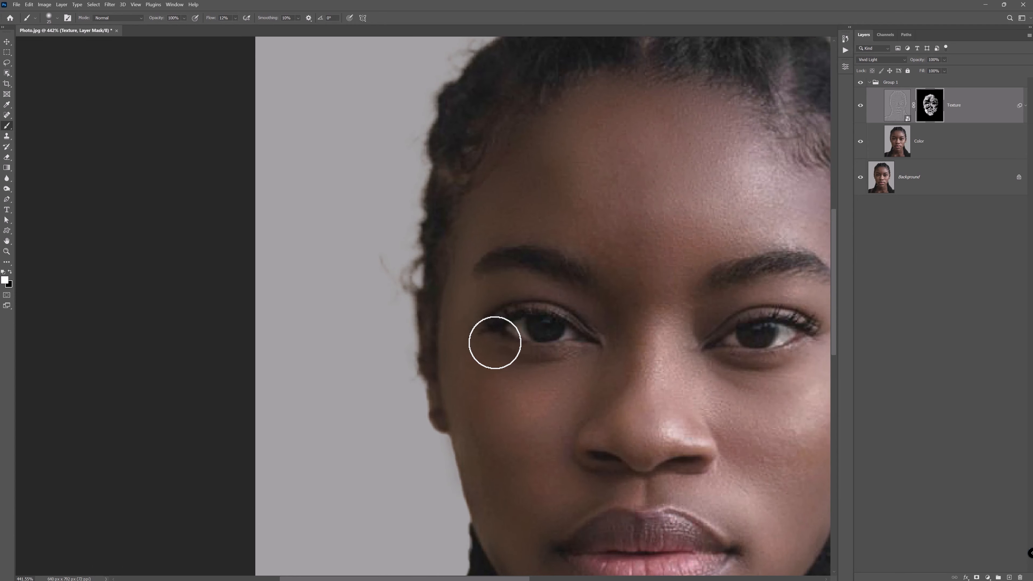
scroll(565, 290, "down", 1)
left_click_drag(565, 551, 520, 409)
right_click(635, 378, "alt")
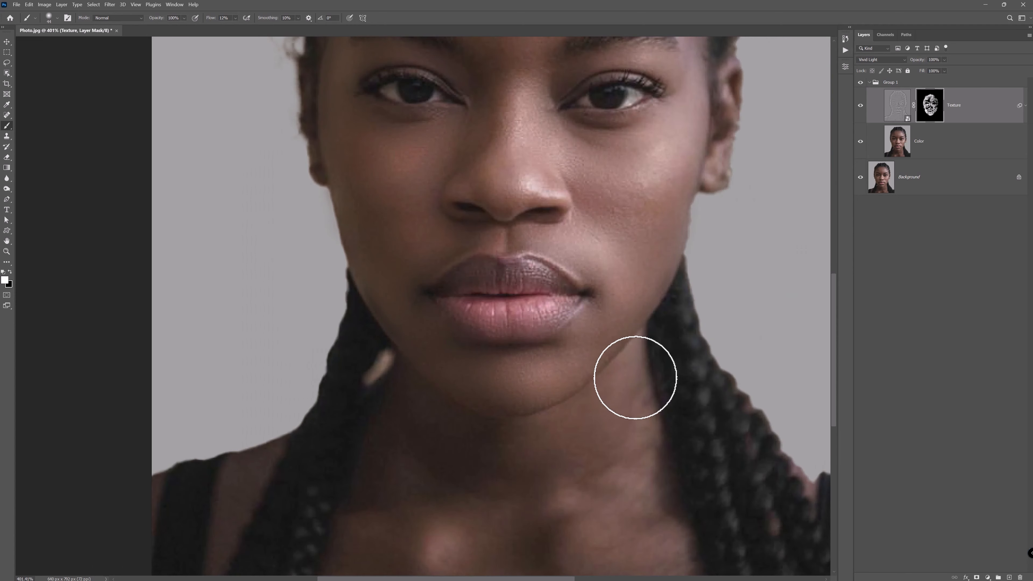
scroll(491, 480, "down", 4)
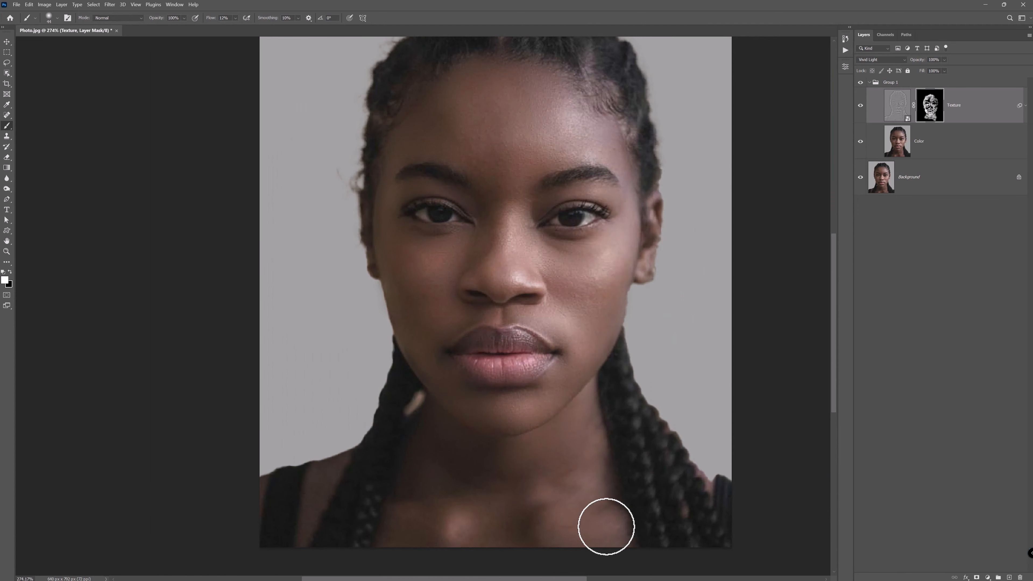
scroll(540, 466, "down", 10)
scroll(530, 404, "up", 10)
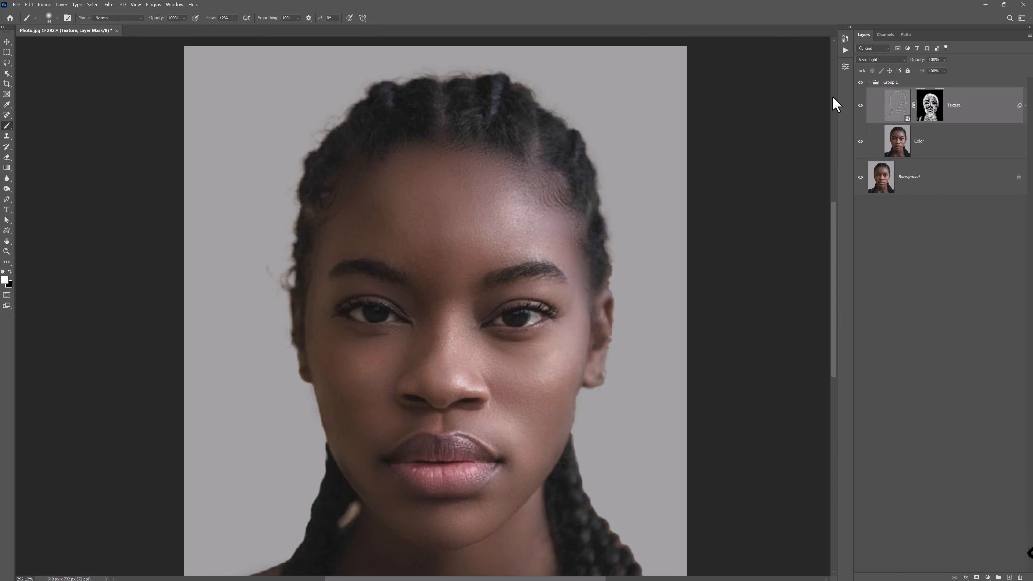
Step: Collapse Group 1 and toggle its visibility to compare the portrait with and without the skin retouch
left_click(869, 82)
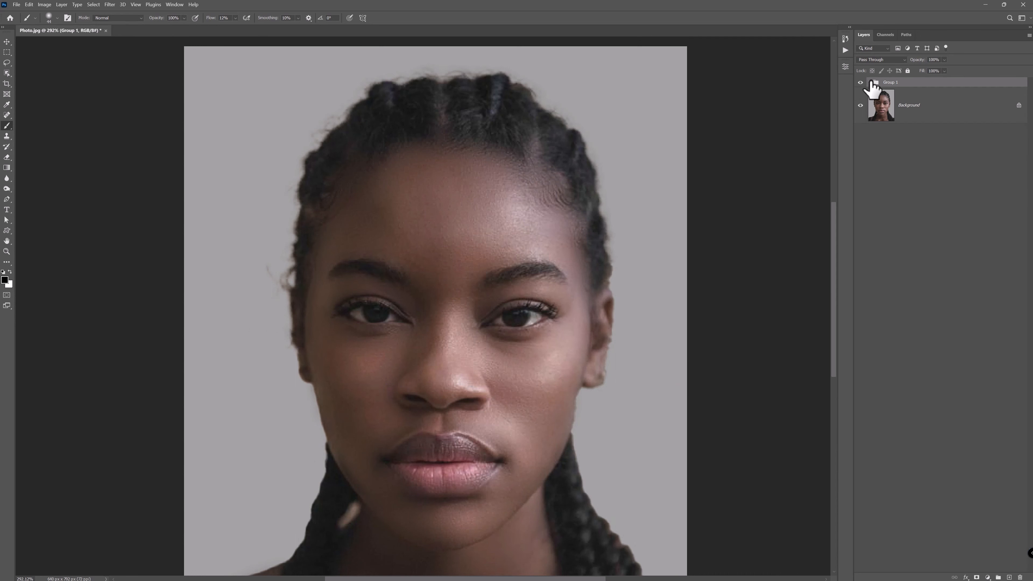
left_click(860, 83)
left_click(861, 82)
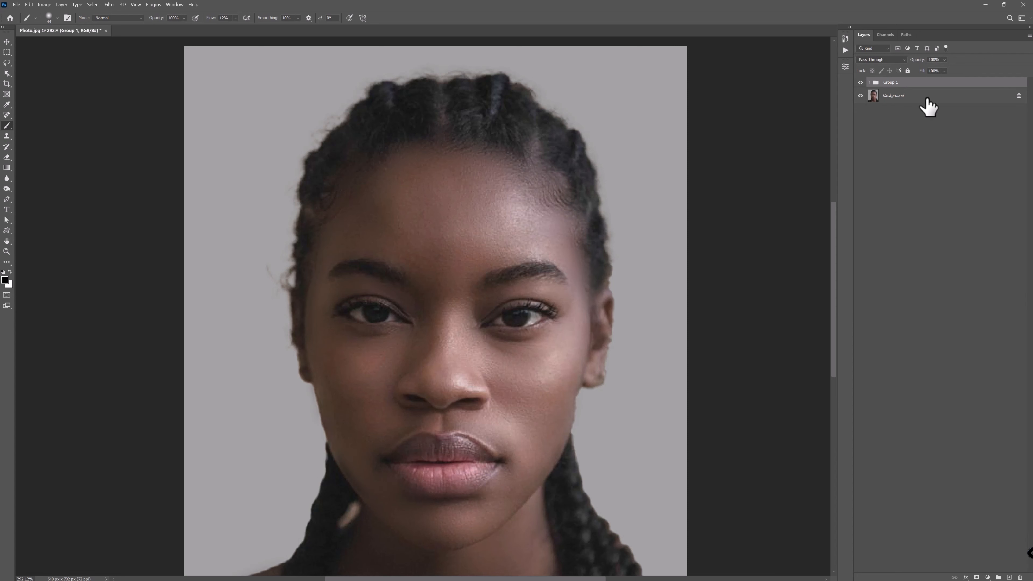
Step: Stamp all visible layers into a new top layer named Grading and hide Group 1
left_click(904, 209)
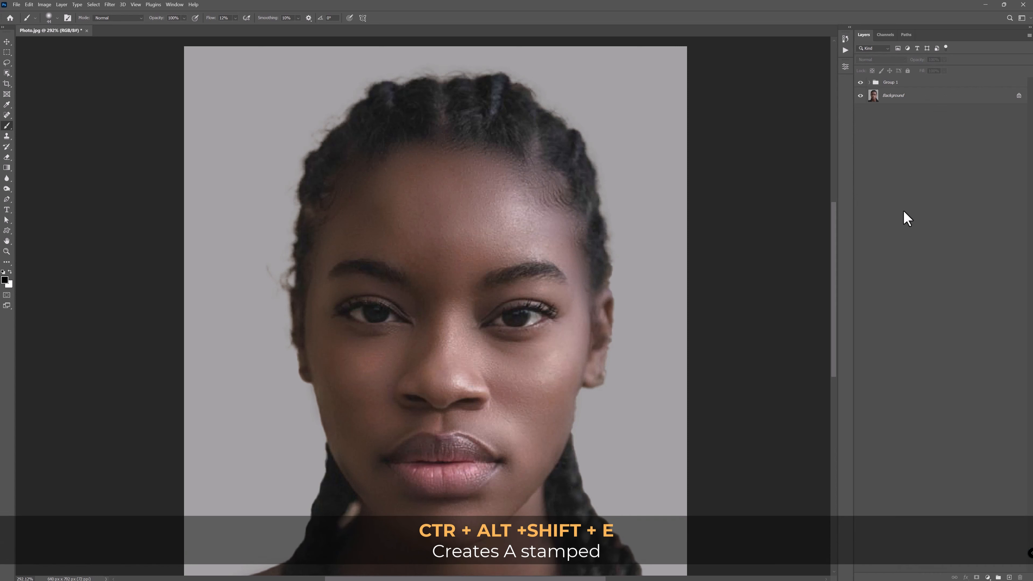
key("ctrl+alt+shift+e")
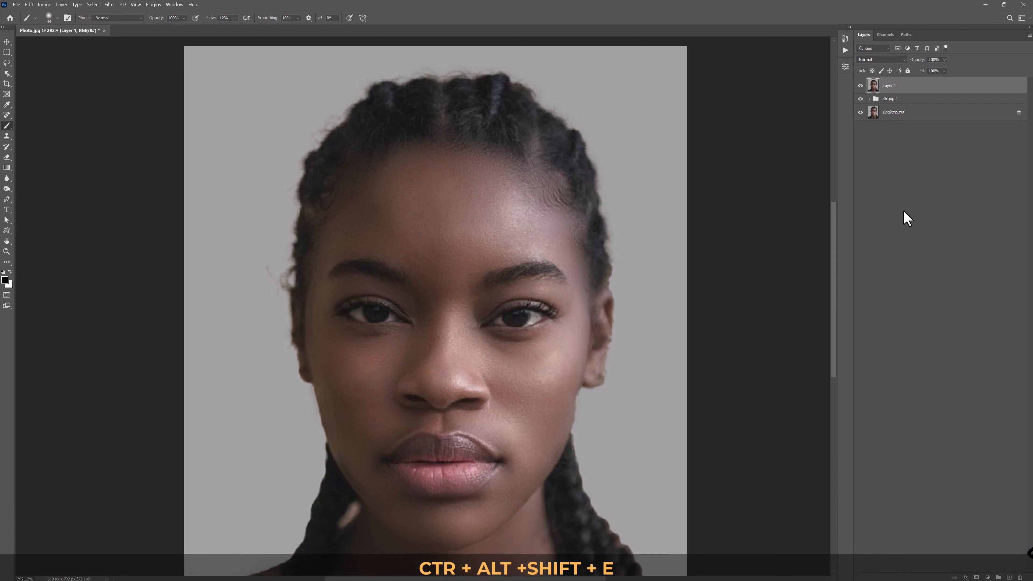
double_click(889, 86)
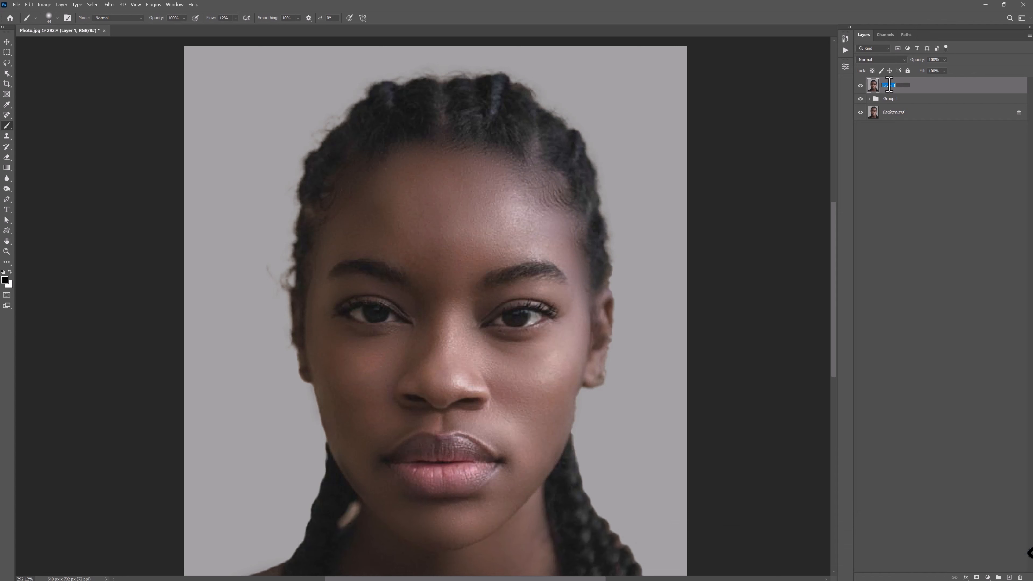
type("Grading")
key("Return")
left_click(860, 99)
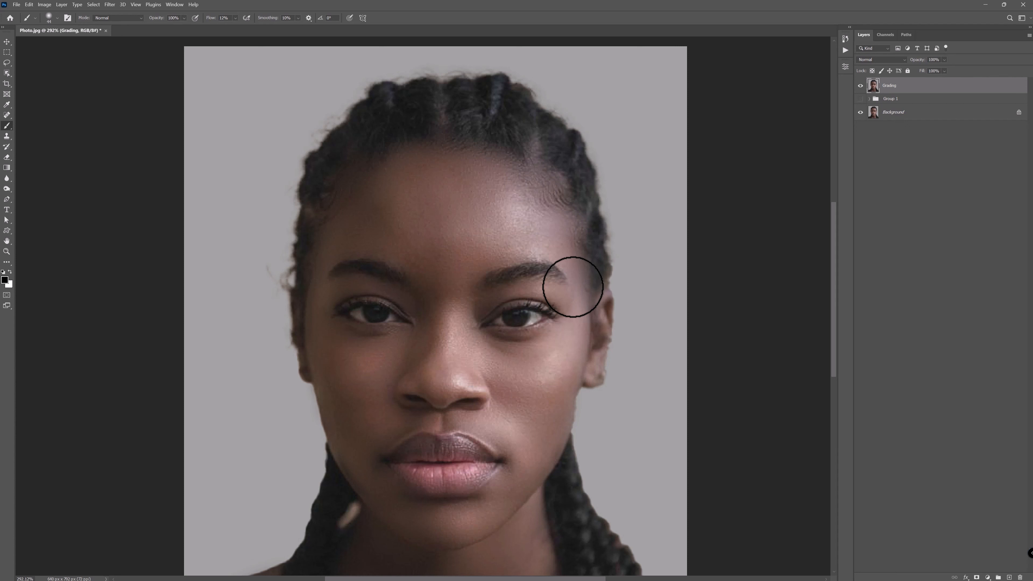
key("d")
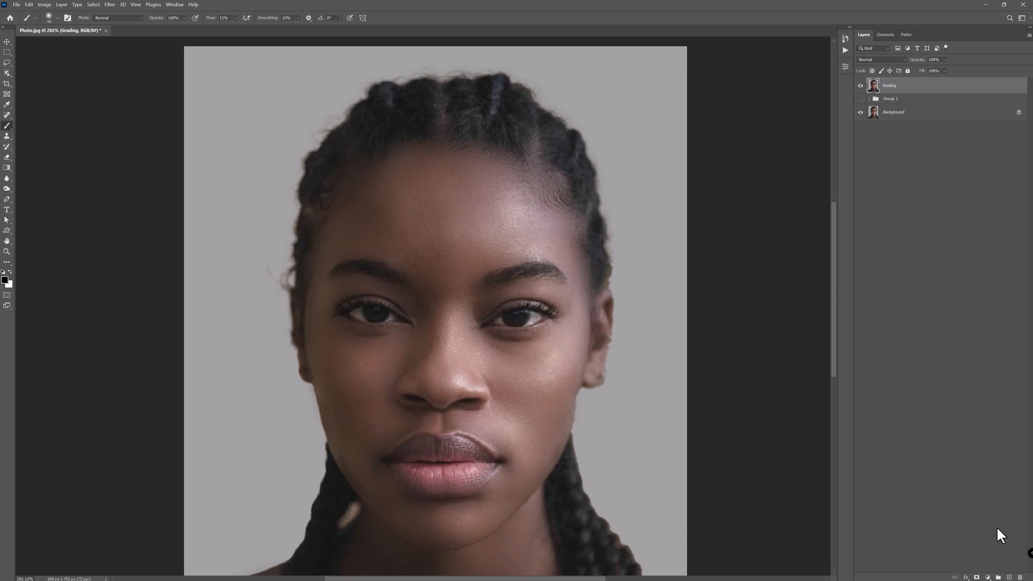
Step: Add a black-to-white Gradient Map adjustment layer above the Grading layer and clip it to that layer
left_click(988, 577)
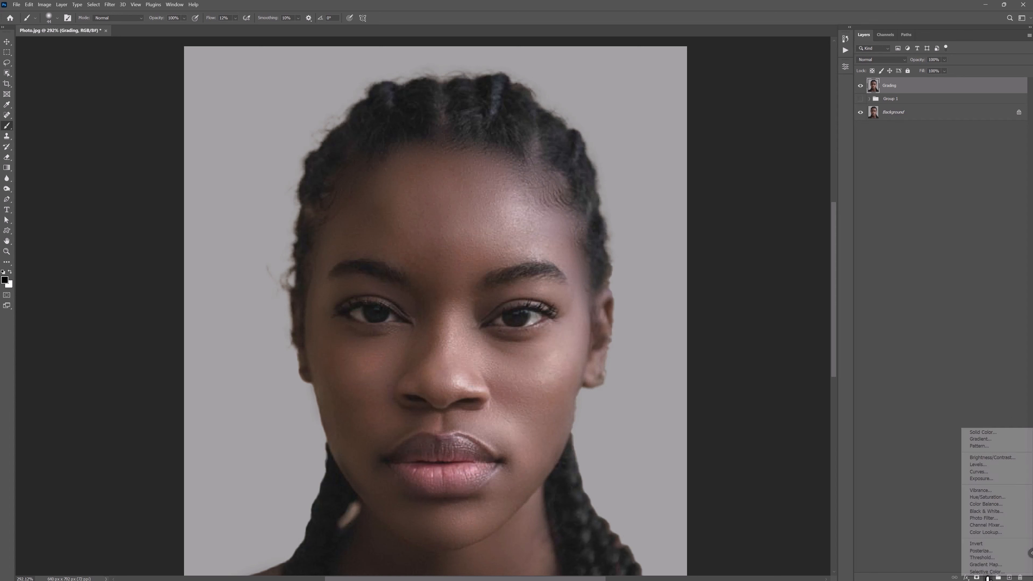
left_click(987, 565)
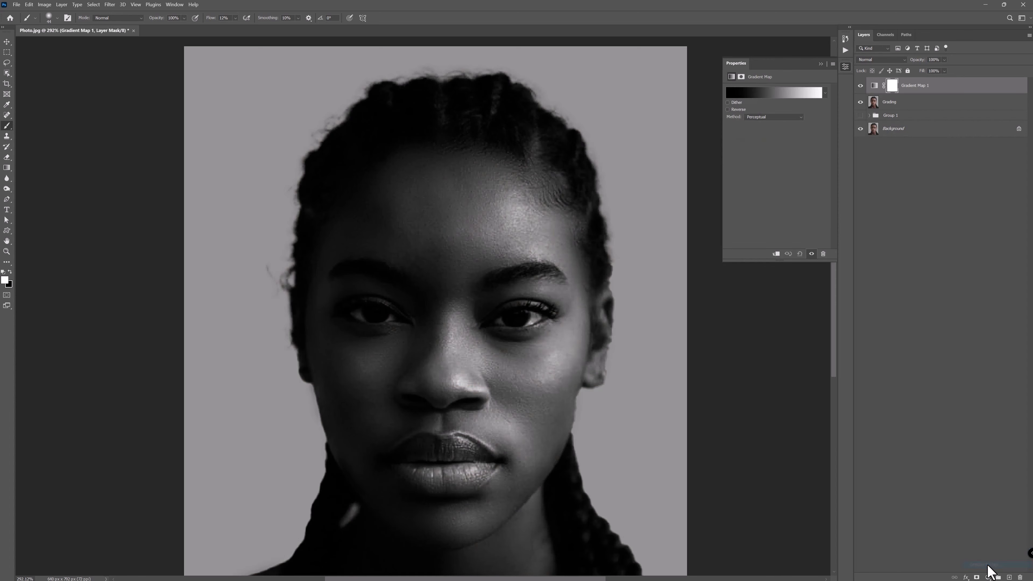
right_click(911, 88)
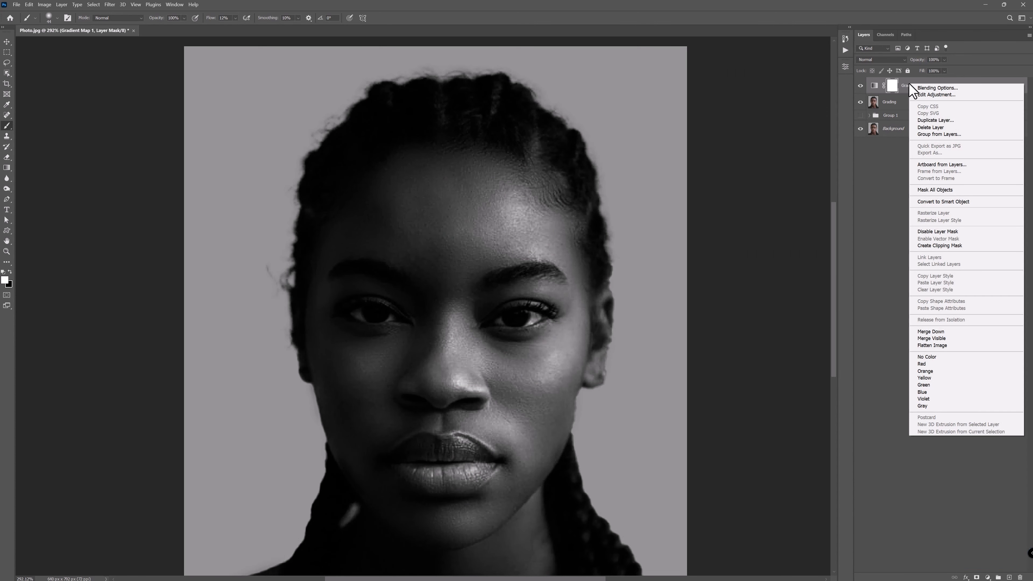
left_click(936, 244)
Step: Set the Gradient Map layer's blend mode to Soft Light and its opacity to 20%
left_click(878, 60)
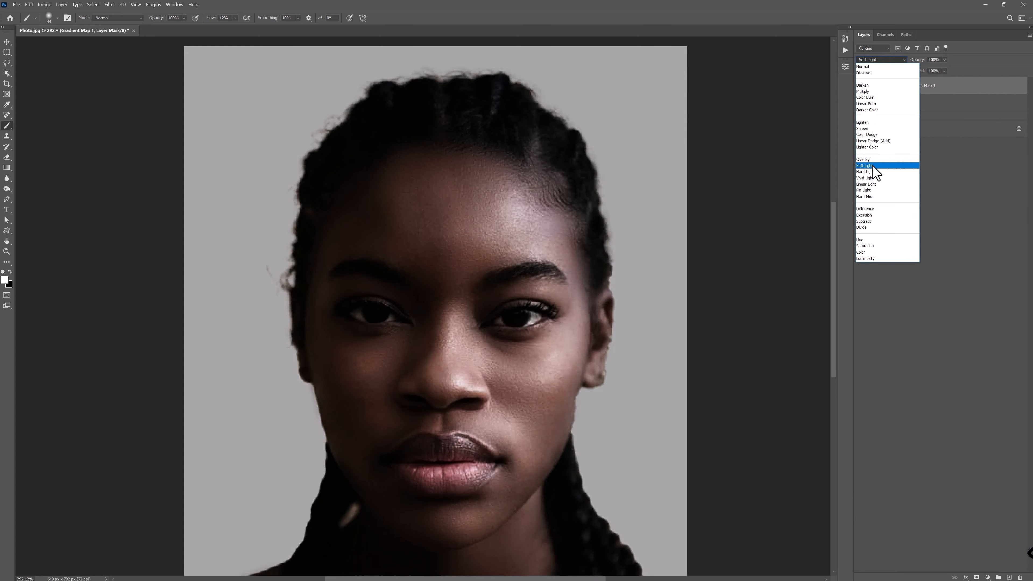
left_click(872, 166)
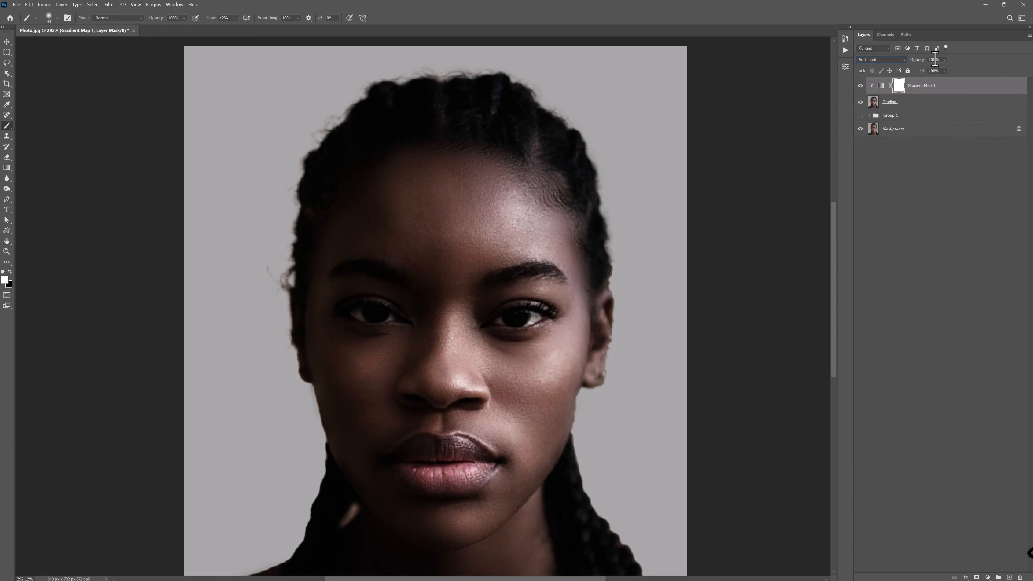
type("2")
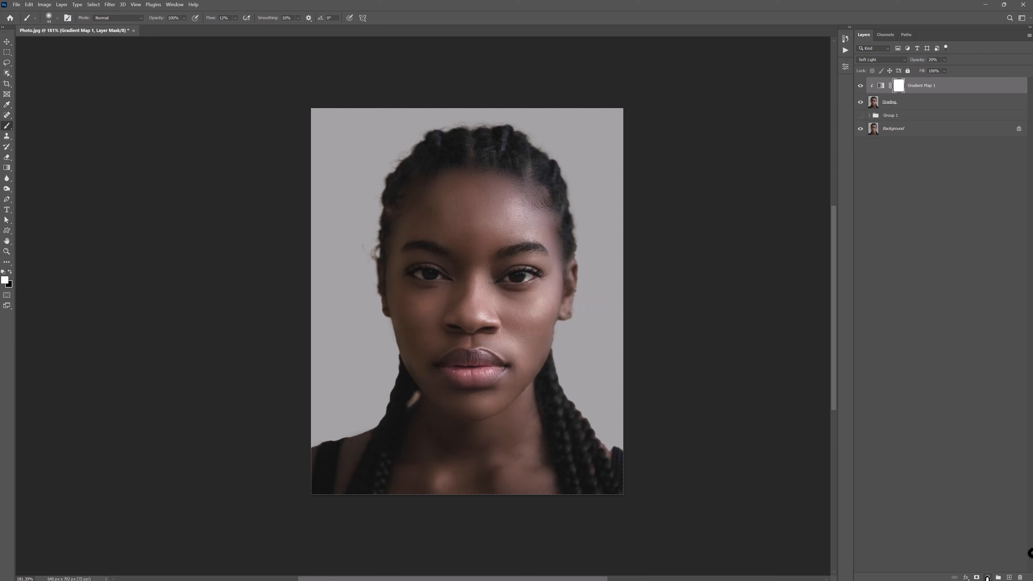
Step: Add a Levels adjustment layer clipped to the Grading layer and raise its black input level slightly
left_click(988, 577)
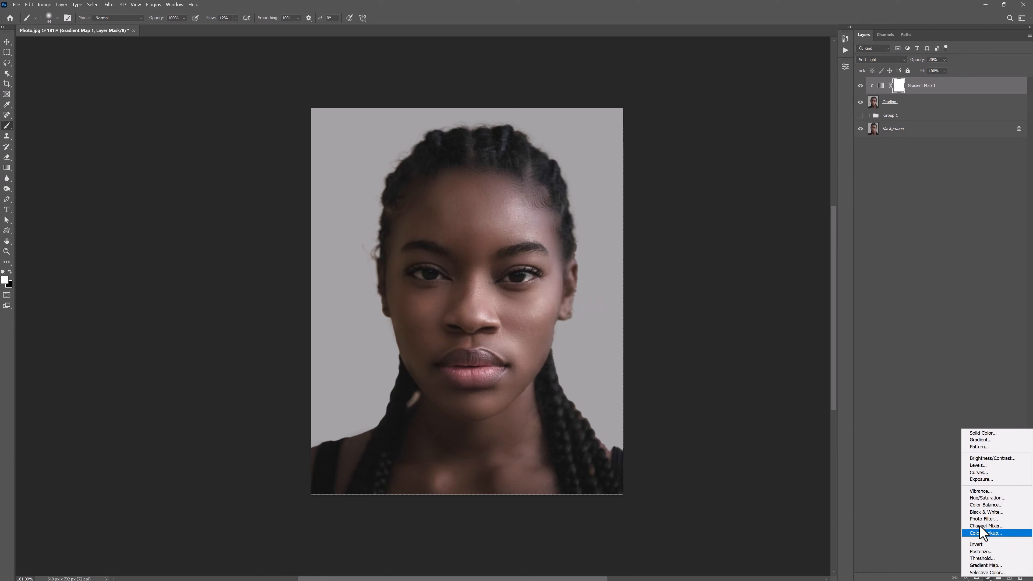
left_click(976, 466)
left_click(776, 254)
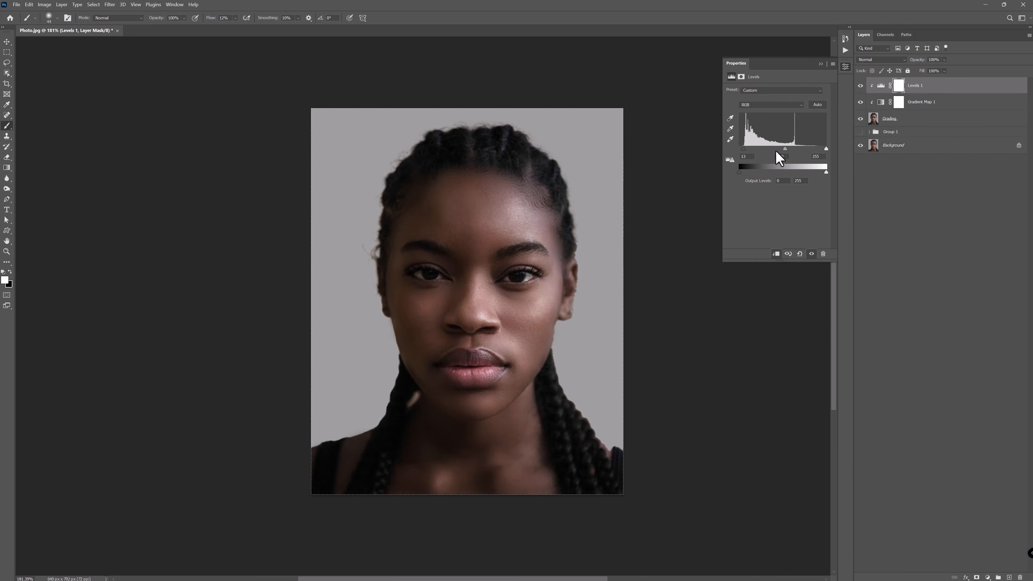
Step: Set the Levels white input to 201 and brighten the midtones slightly
left_click_drag(825, 149, 810, 149)
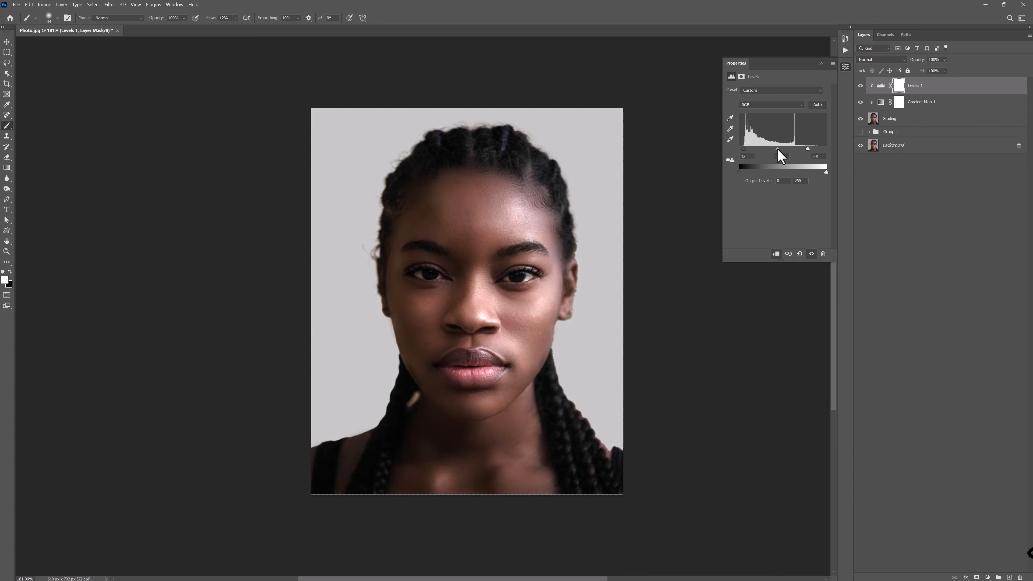
left_click_drag(777, 149, 776, 149)
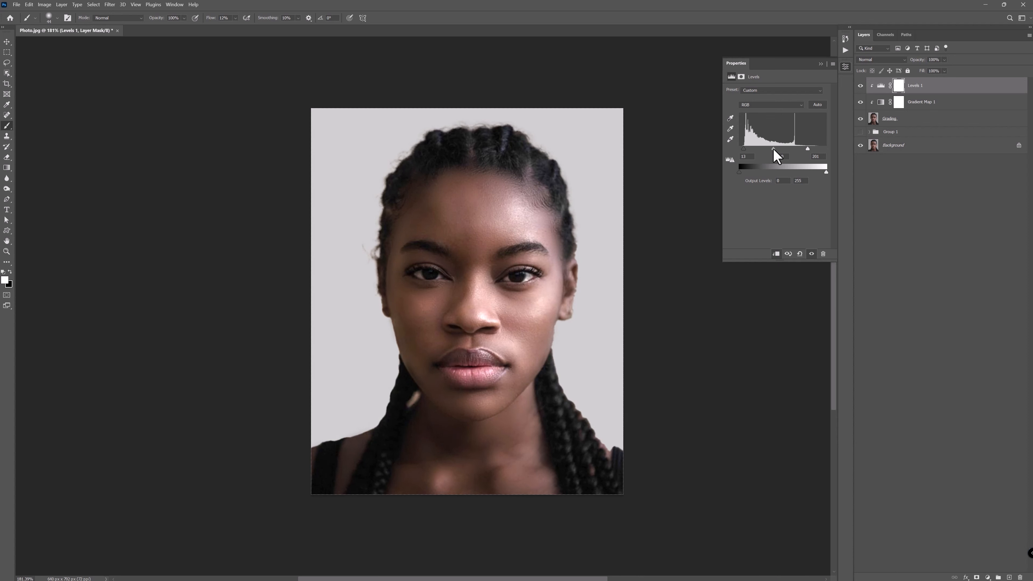
left_click_drag(773, 150, 773, 150)
left_click(820, 64)
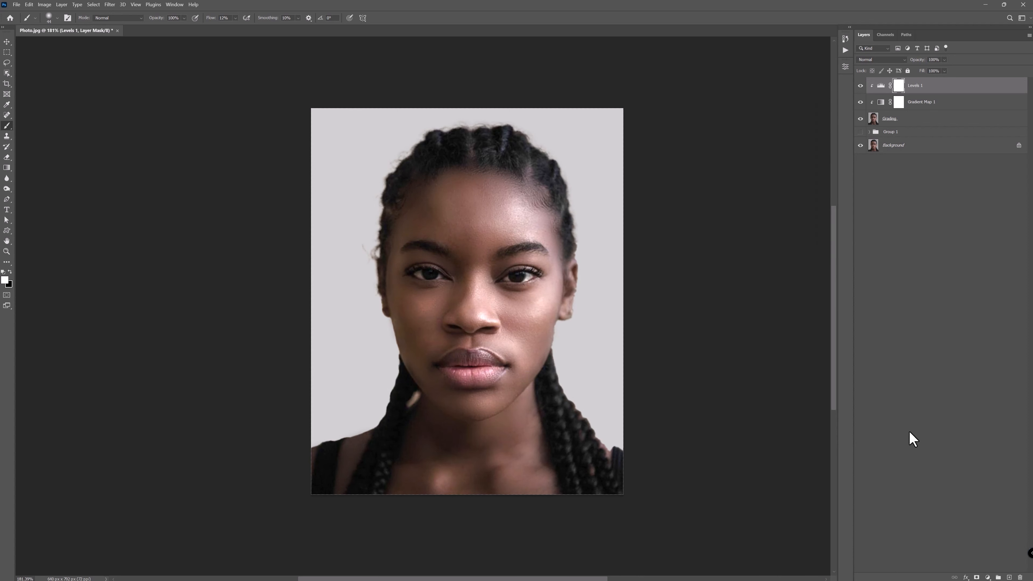
Step: Add a Hue/Saturation adjustment clipped to the Grading layer and target the Reds by sampling the forehead skin
left_click(988, 577)
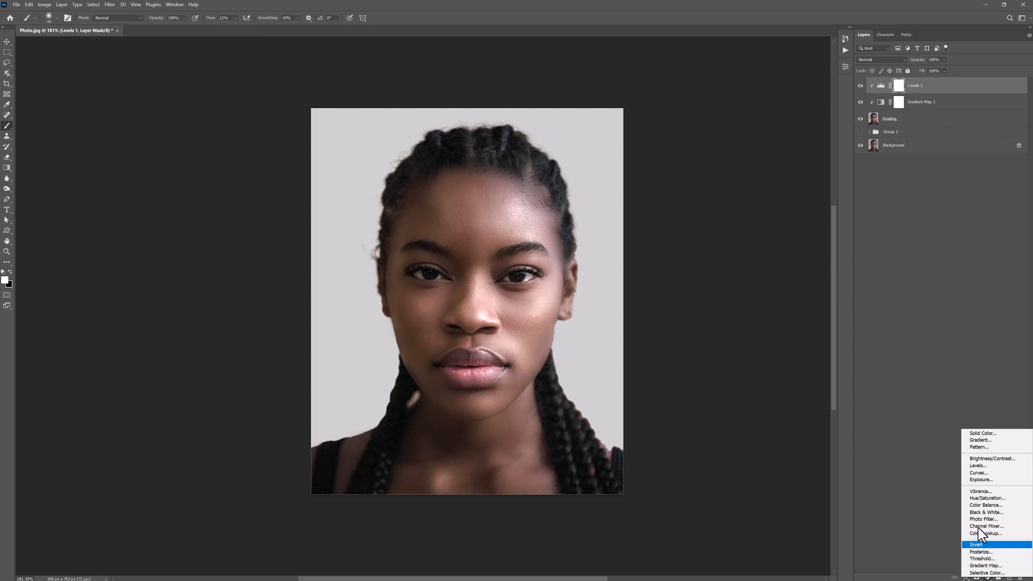
left_click(984, 498)
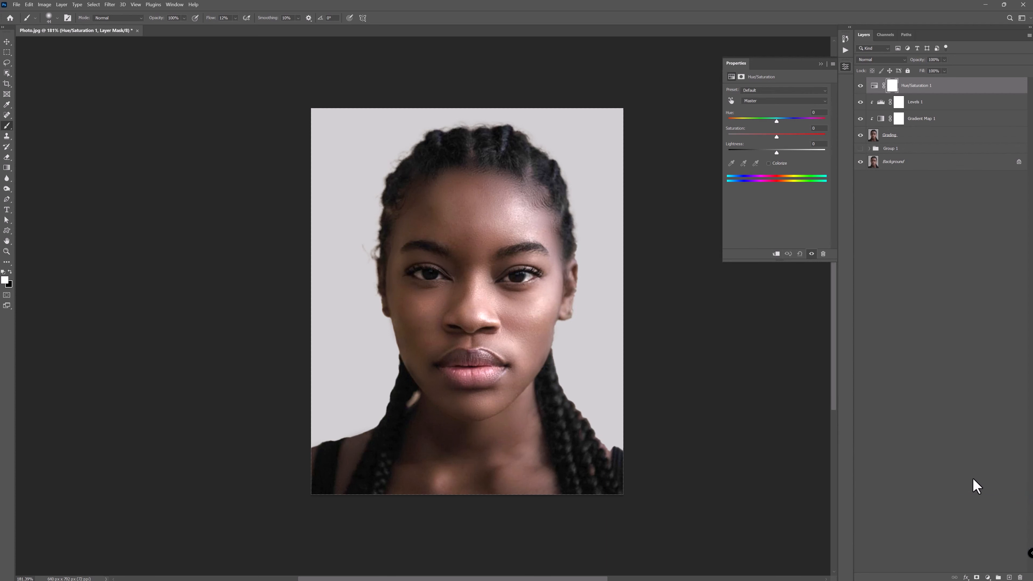
left_click(775, 253)
left_click(731, 100)
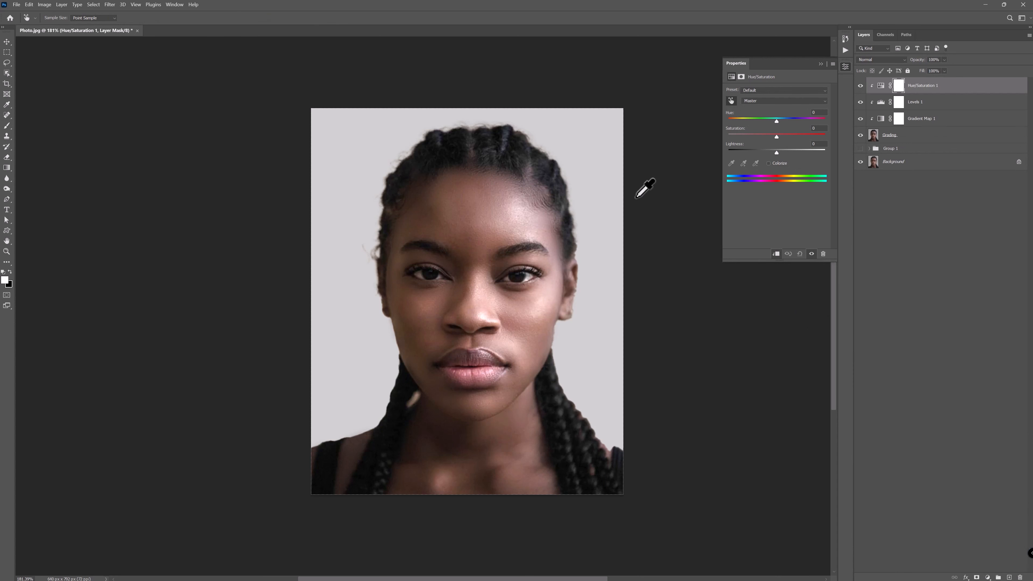
left_click(484, 220)
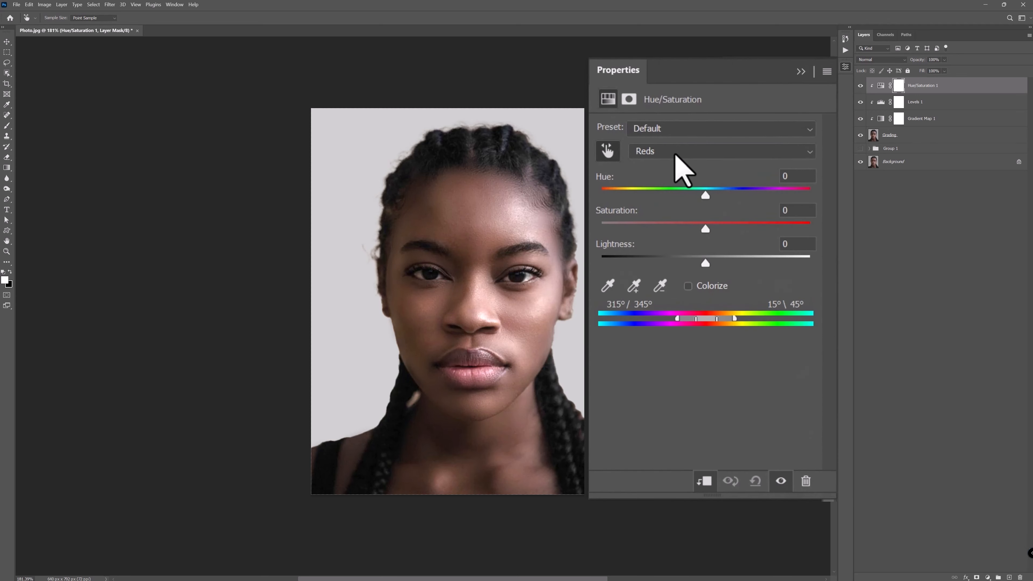
Step: Set the Reds hue to +11 and saturation to +15 in the Hue/Saturation adjustment
left_click_drag(794, 176, 767, 175)
type("+11")
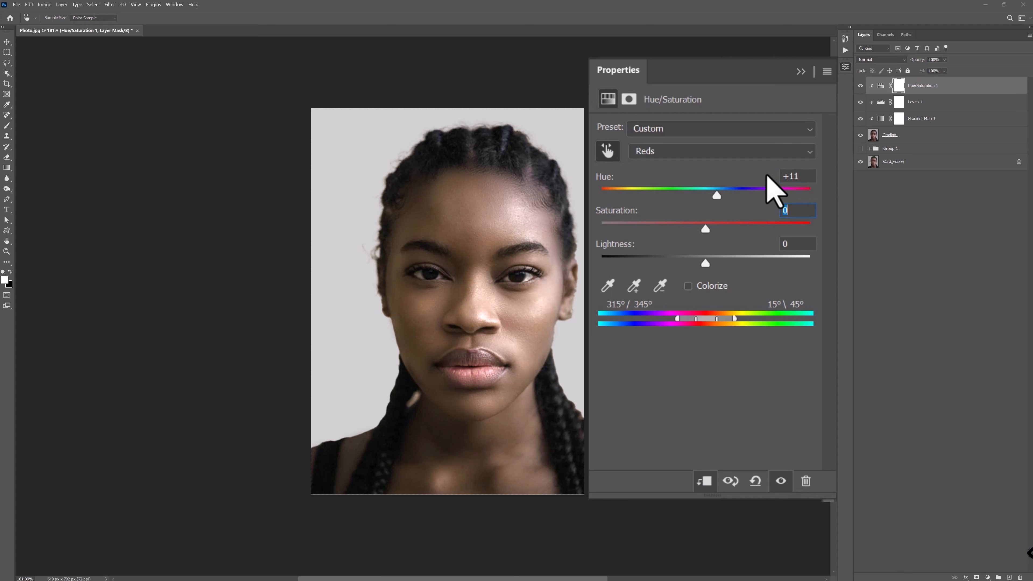
type("+15")
key("Tab")
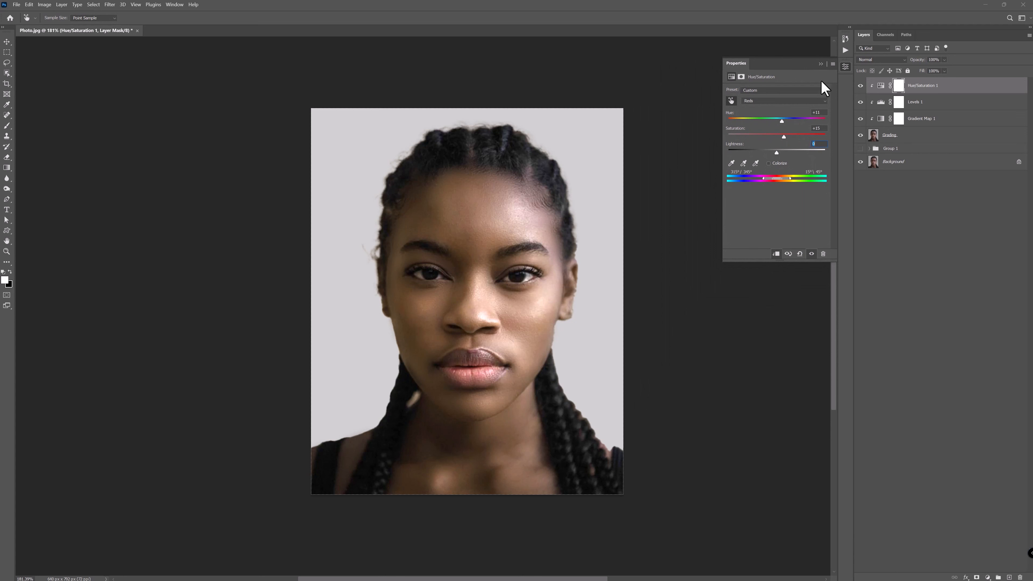
left_click(820, 64)
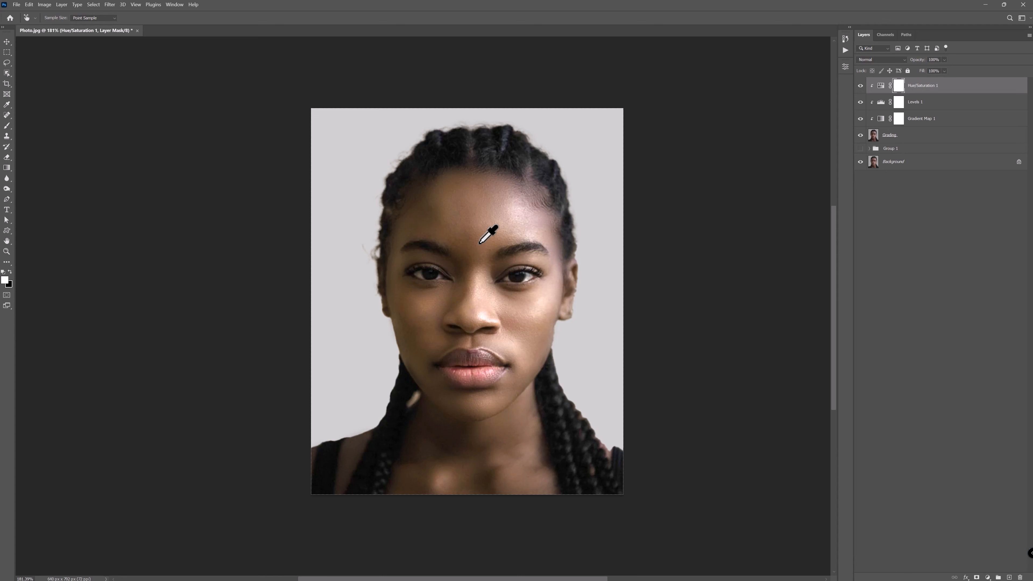
Step: Add a Color Balance adjustment clipped to the Grading layer and set its midtones to red +32, green +10 and blue +25
left_click(989, 577)
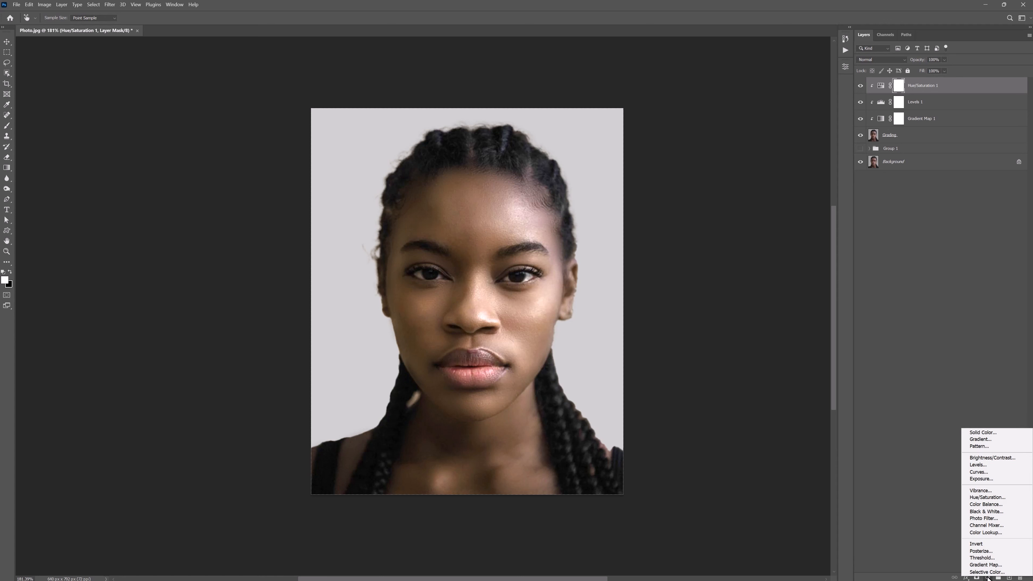
left_click(982, 506)
key("b")
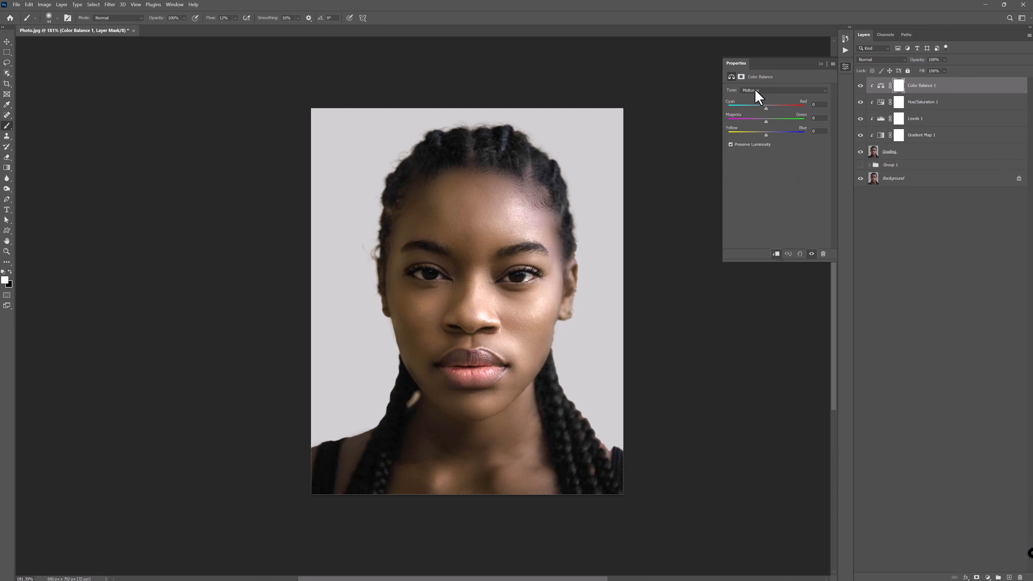
left_click(754, 89)
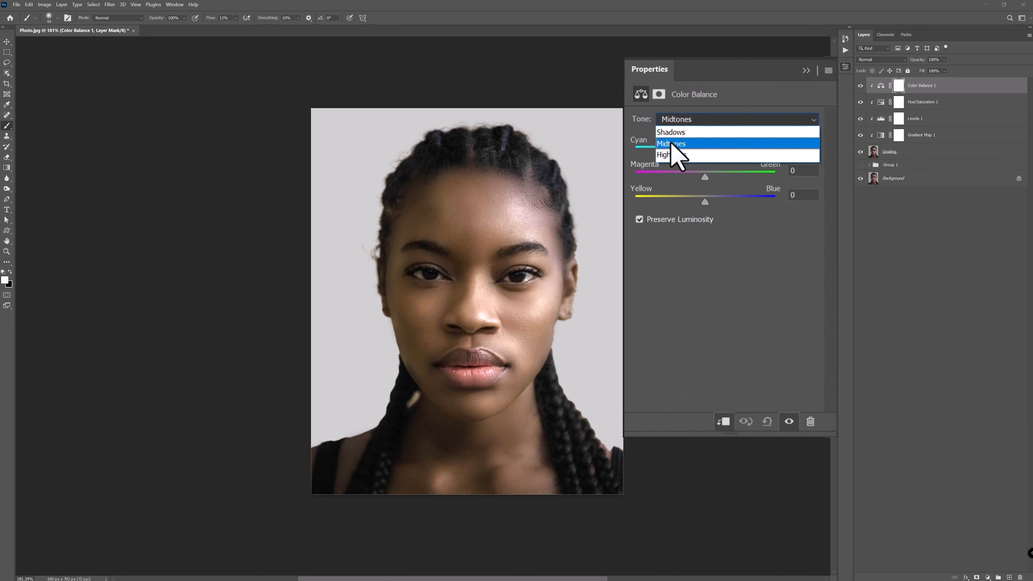
left_click(636, 167)
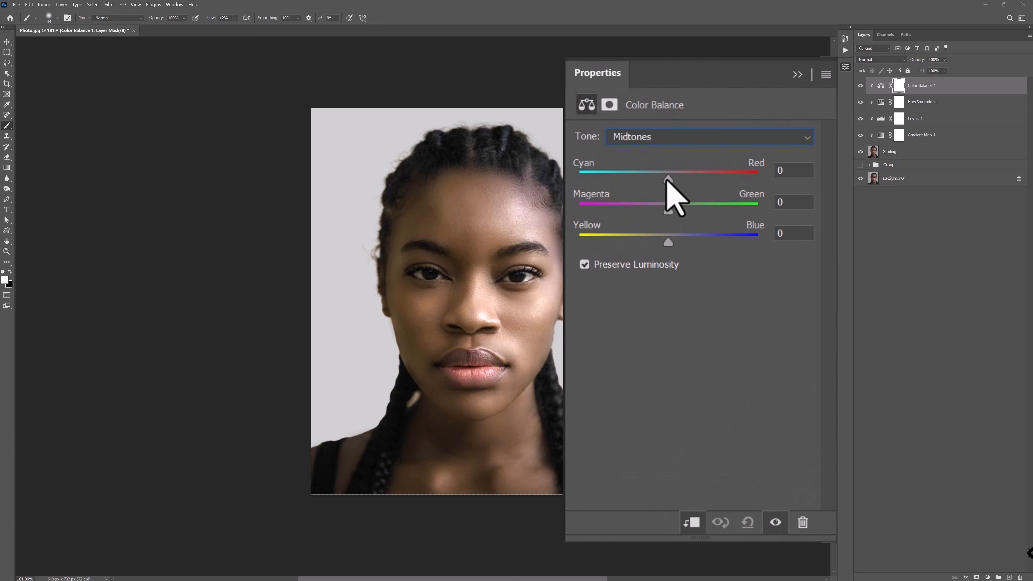
left_click_drag(667, 180, 690, 242)
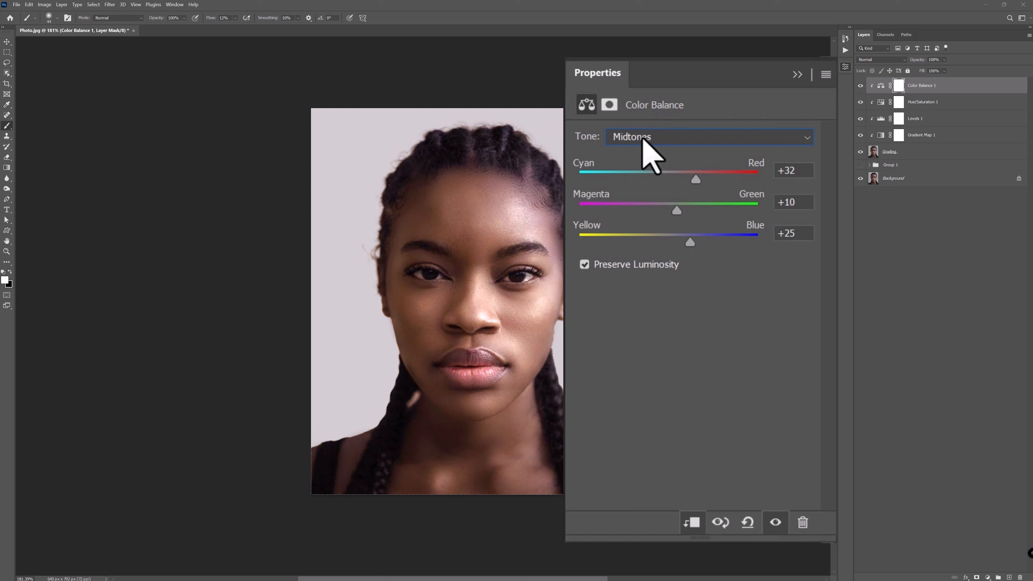
Step: Set the Color Balance highlights to red +2 and blue +14
left_click(643, 138)
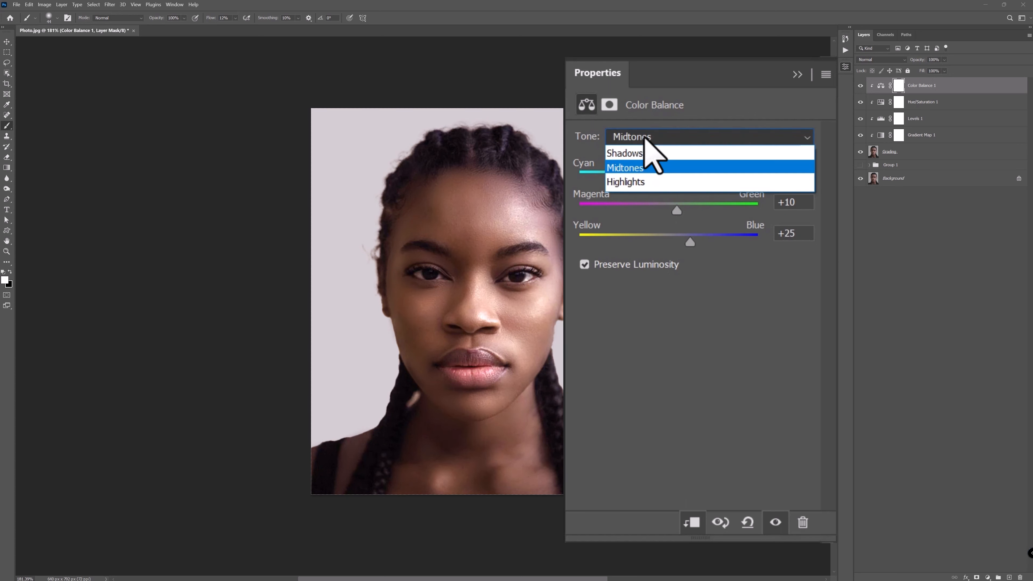
left_click(642, 183)
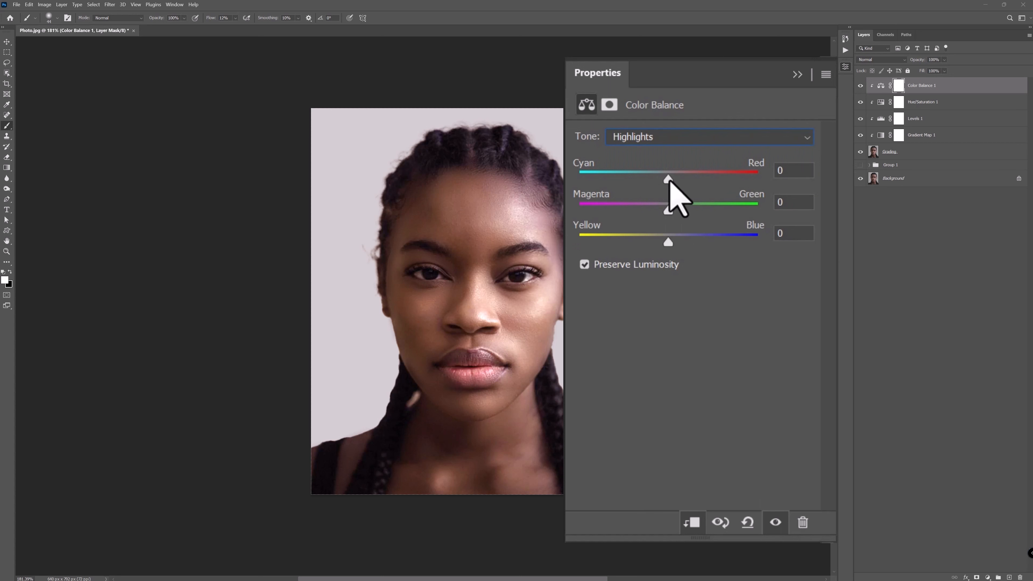
left_click_drag(668, 179, 669, 180)
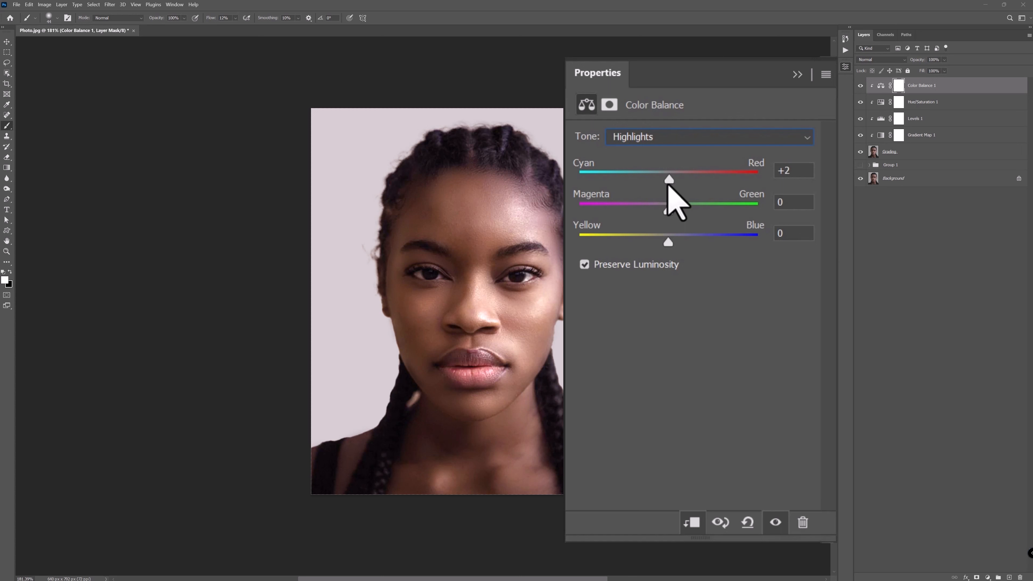
left_click_drag(669, 240, 680, 241)
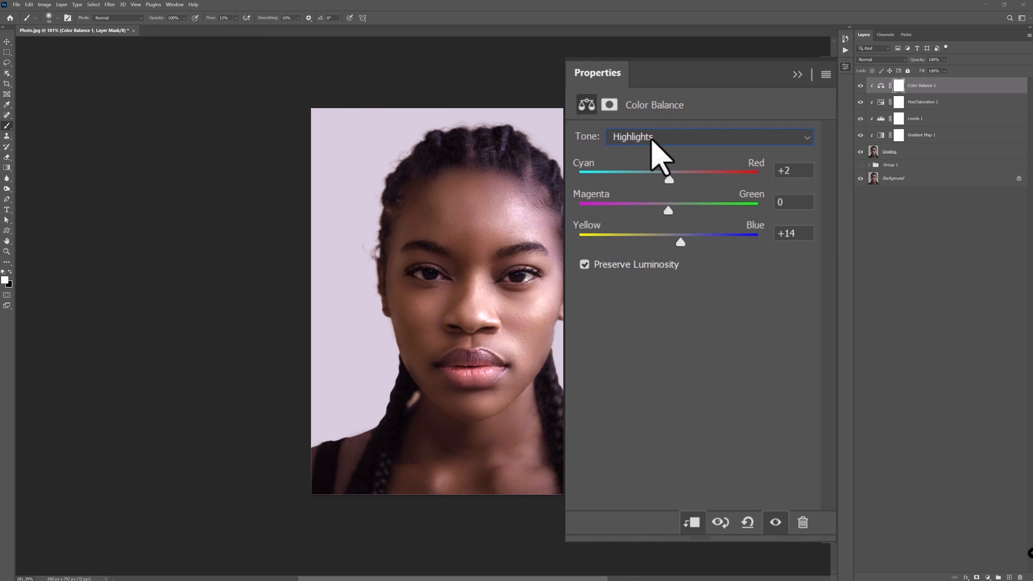
Step: Shift the Color Balance shadows toward cyan and set their green to +1 and blue to +3
left_click(653, 138)
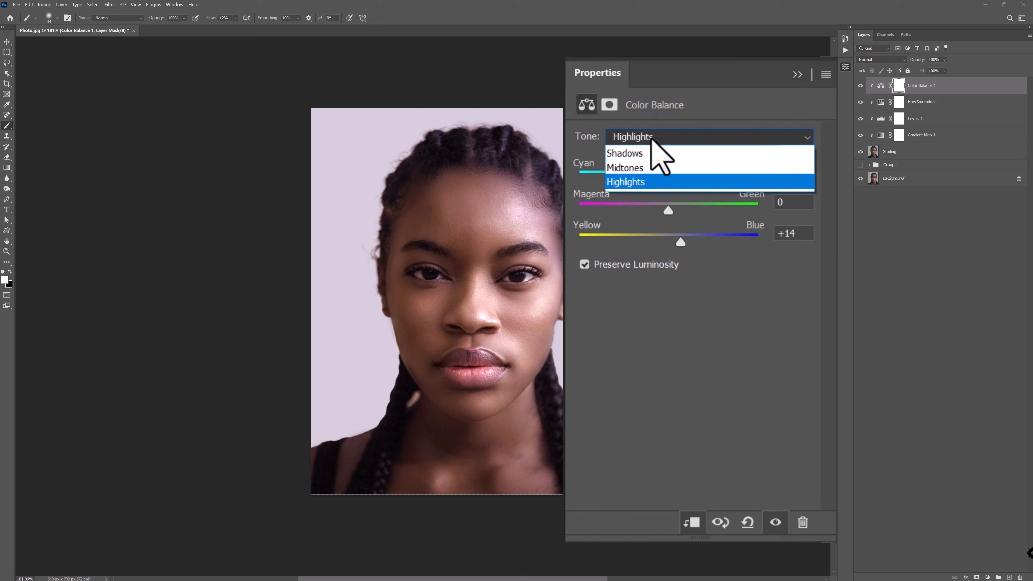
left_click(631, 154)
left_click_drag(669, 182, 669, 213)
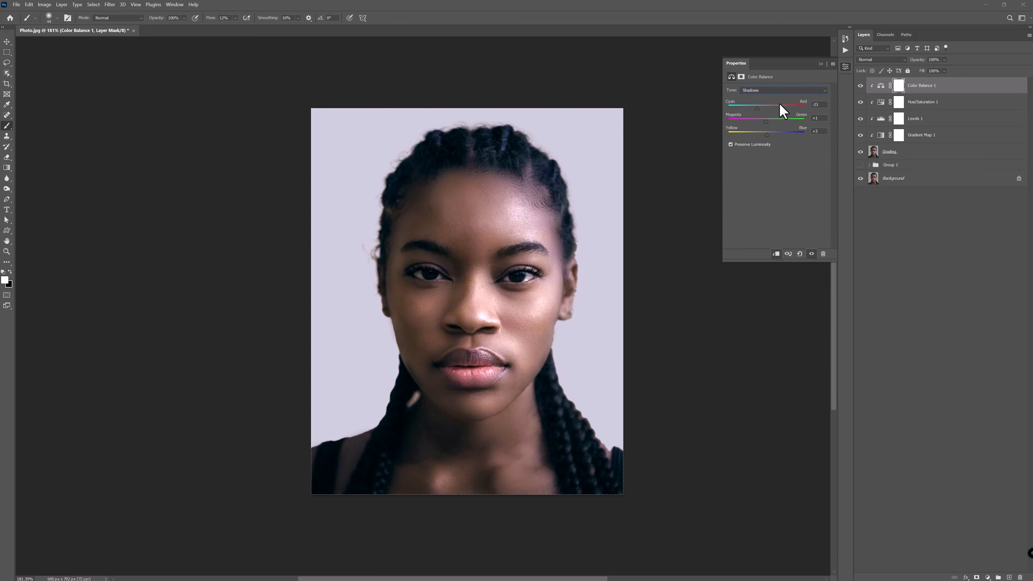
left_click(821, 64)
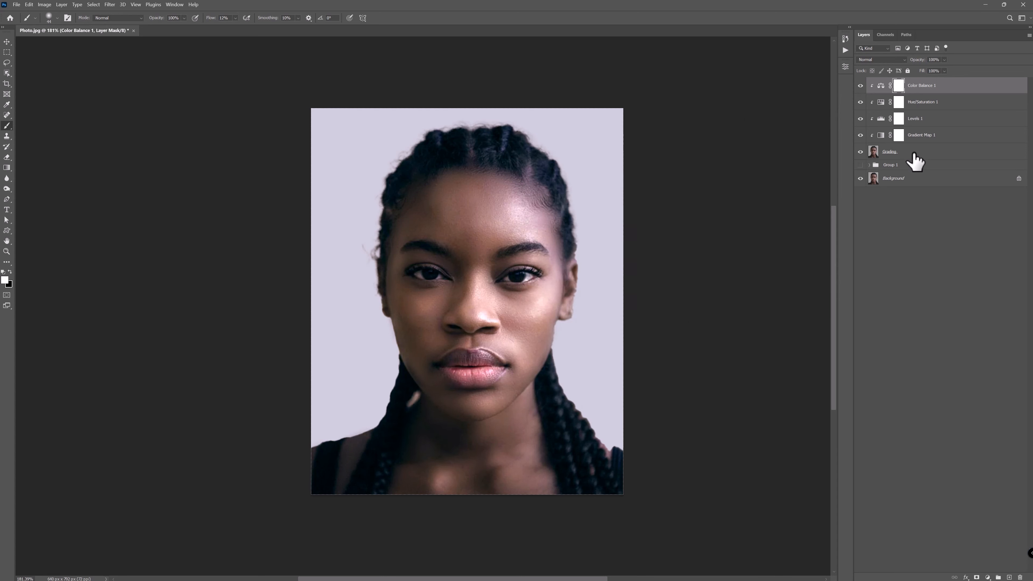
Step: Add a clipped Curves adjustment directly above the Grading layer and lift the dark neck tones from input 36 to output 45
left_click(897, 157)
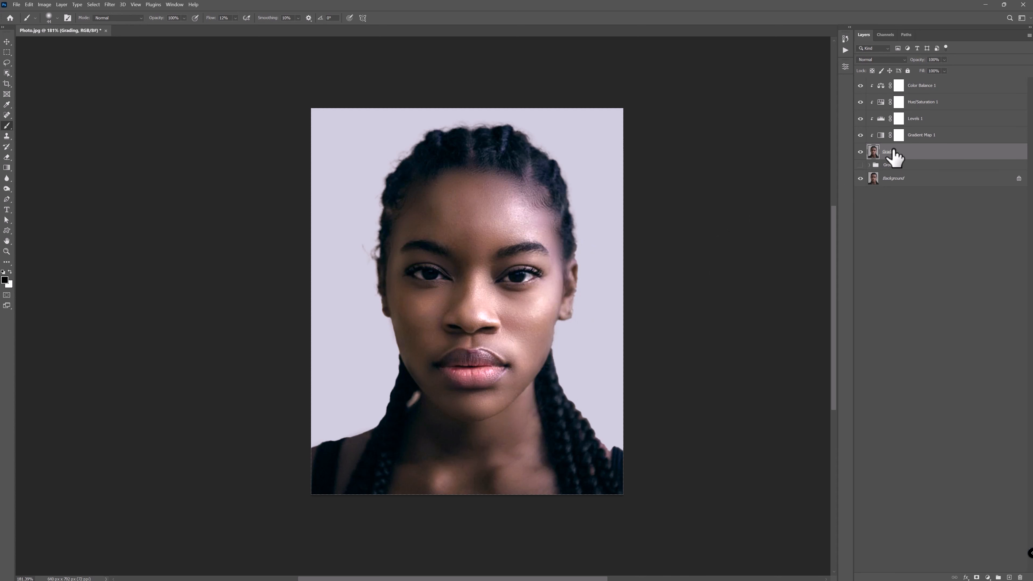
left_click(989, 577)
left_click(983, 472)
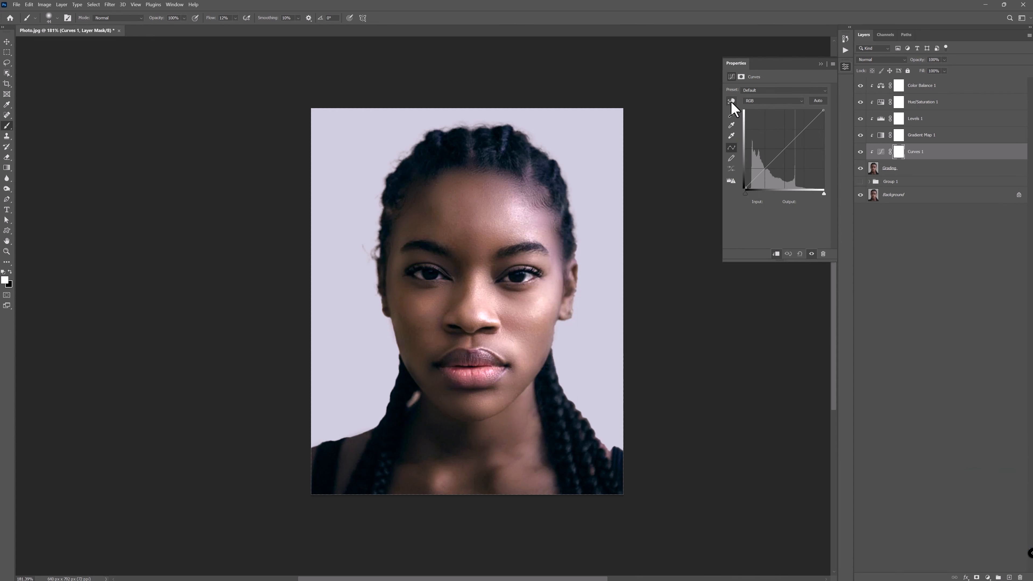
left_click(731, 101)
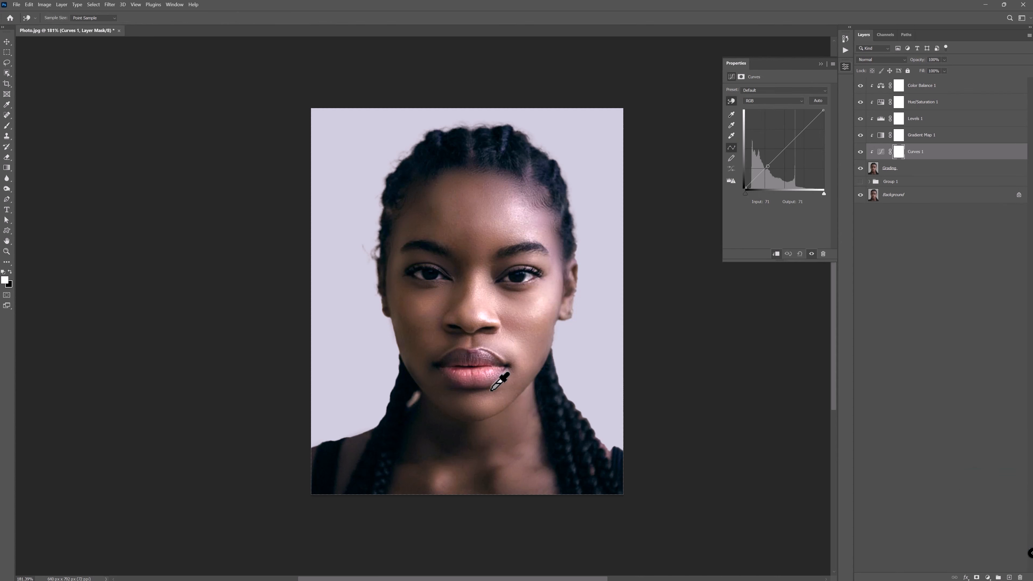
left_click(430, 429)
left_click_drag(429, 429, 430, 425)
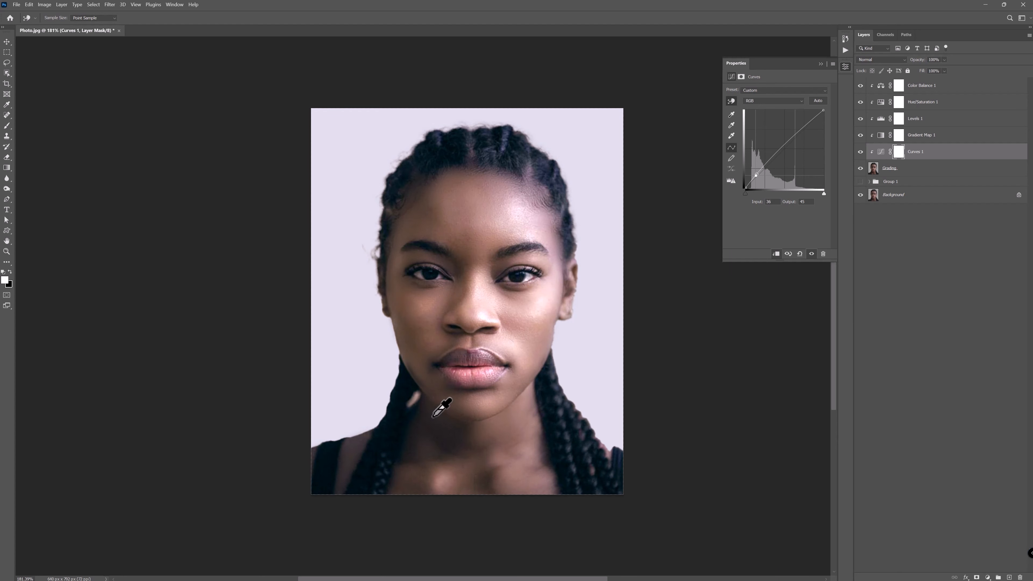
left_click(820, 64)
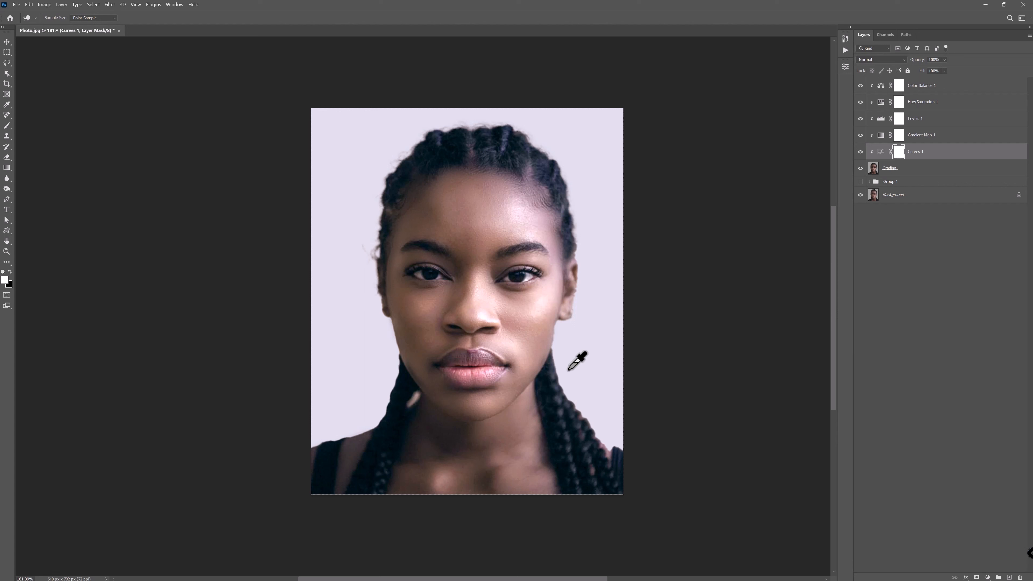
Step: Add a Photo Filter adjustment above the Color Balance layer using Warming Filter (85)
left_click(919, 86)
key("b")
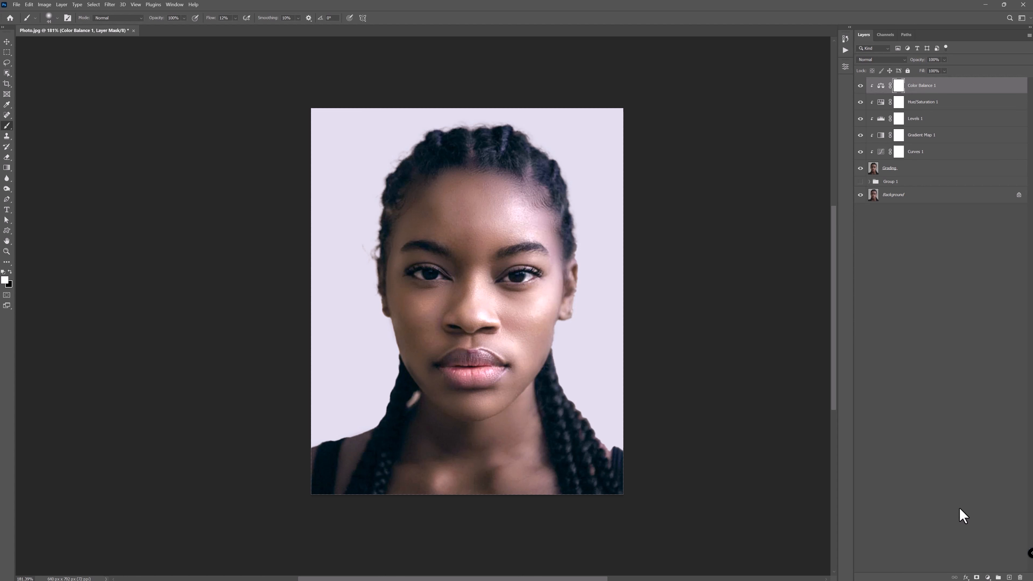
left_click(988, 577)
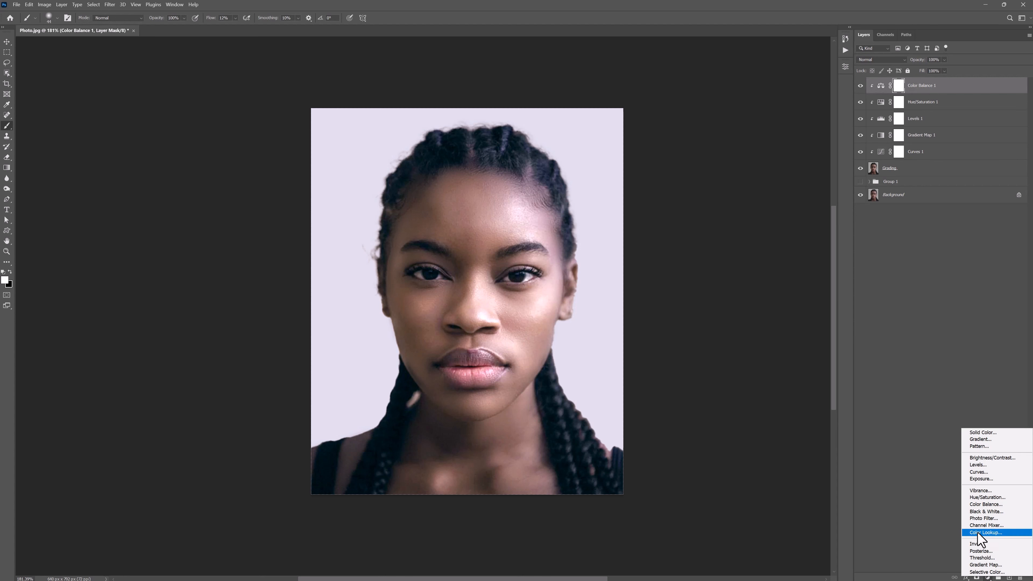
left_click(983, 518)
left_click(768, 91)
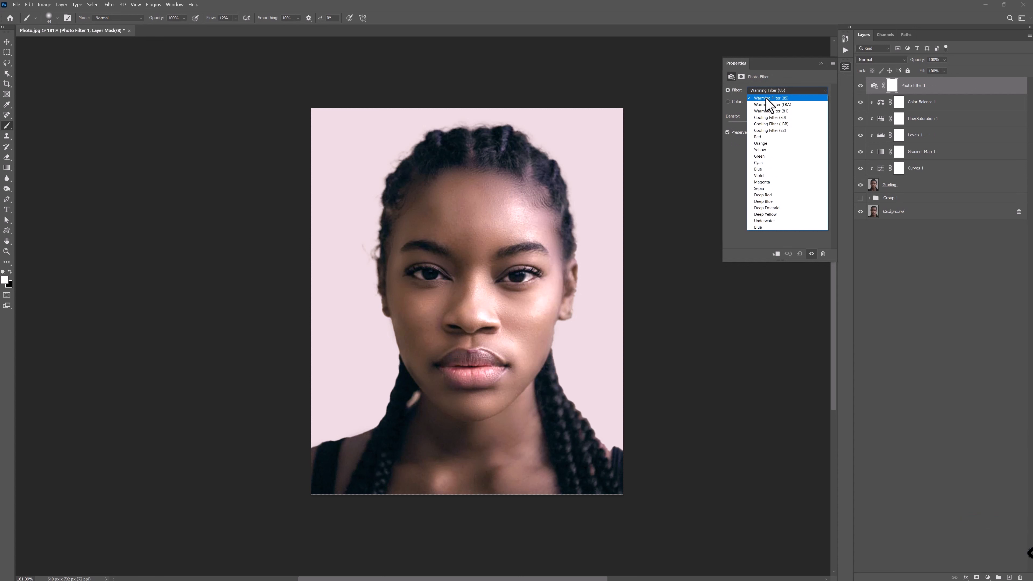
left_click(764, 97)
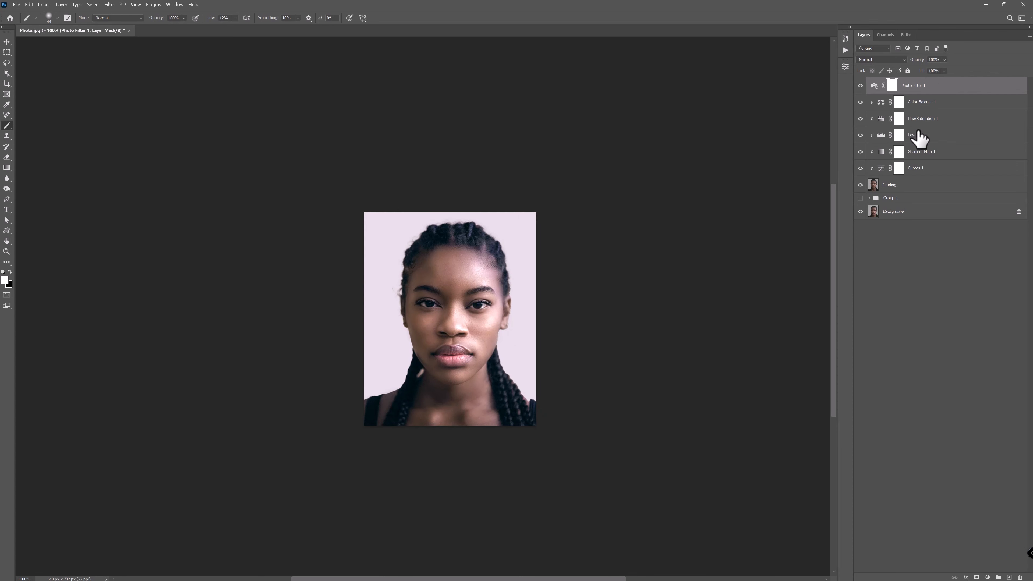
Step: Group the layers from Photo Filter down to Grading as "Grading" and rename Group 1 to "Retouching"
left_click(904, 185, "shift")
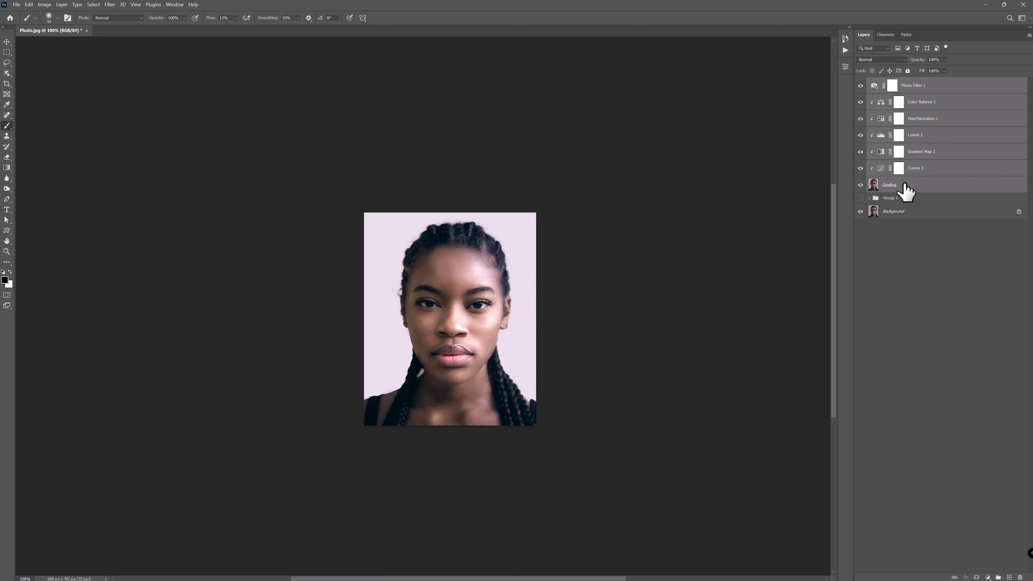
key("ctrl+g")
double_click(891, 82)
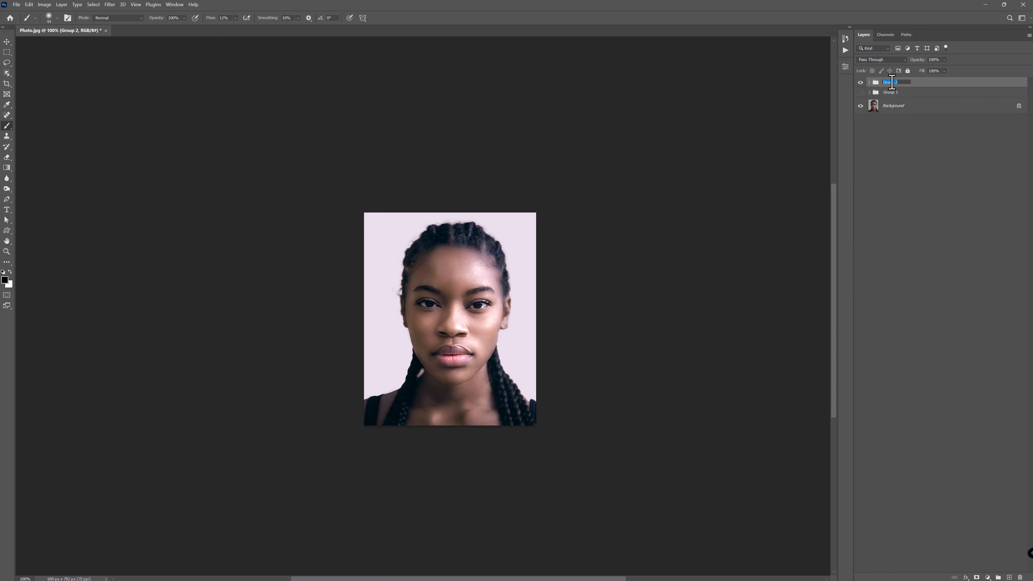
type("Grading")
double_click(886, 92)
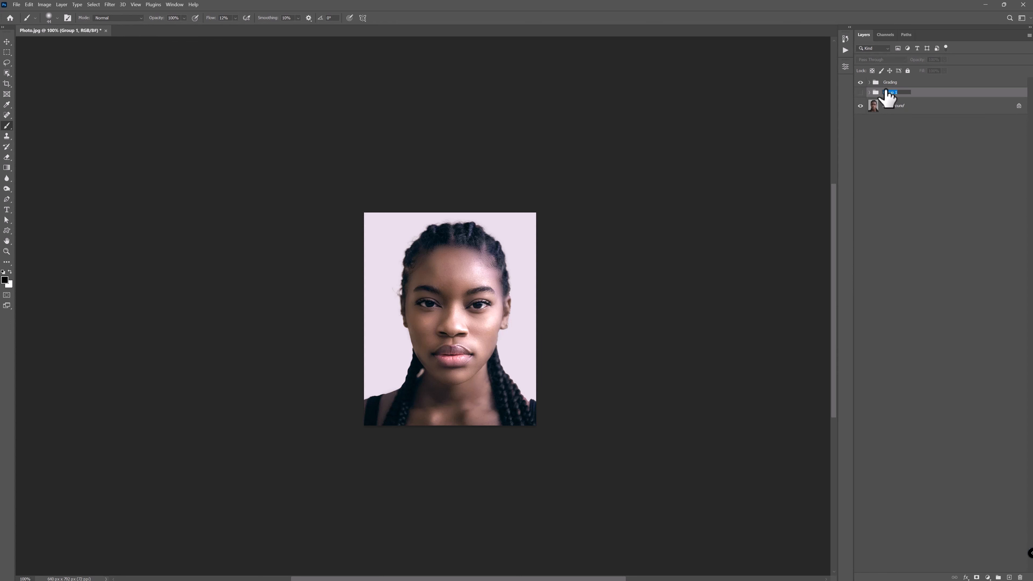
key("Return")
Step: Compare the portrait before and after by toggling the visibility of the Grading group
scroll(503, 376, "up", 5)
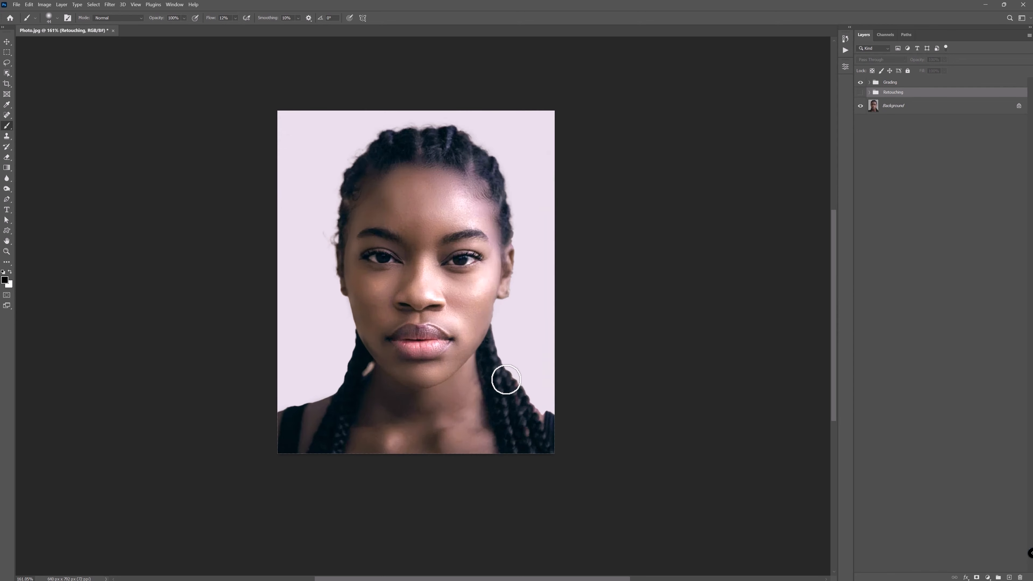
left_click(860, 82)
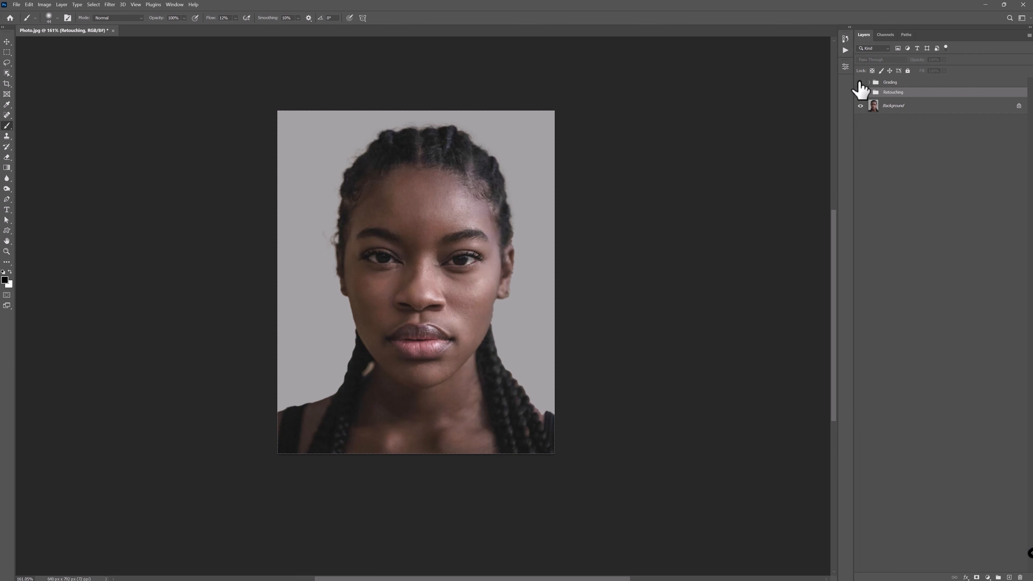
left_click(860, 82)
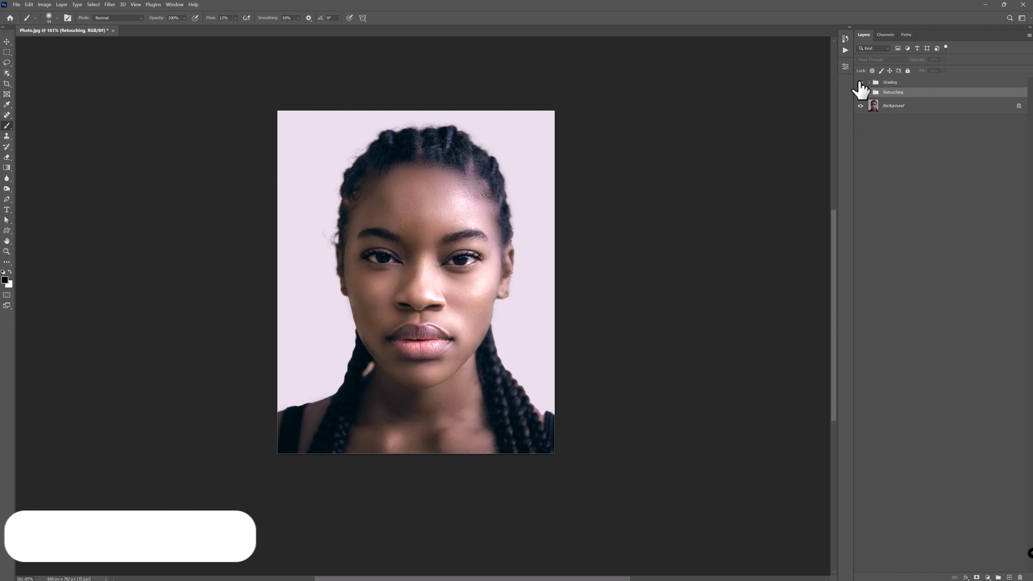
left_click(860, 83)
left_click(860, 82)
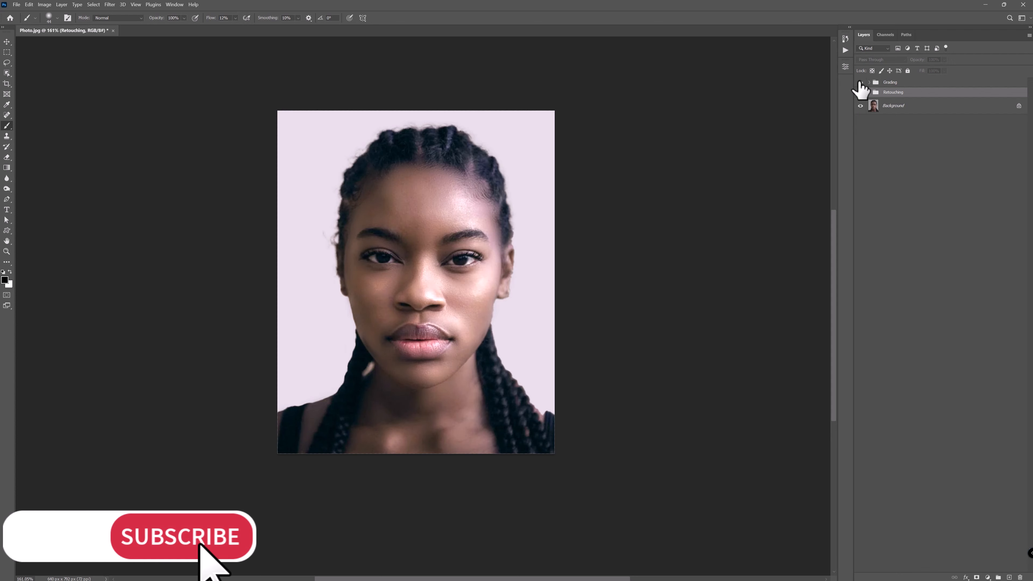